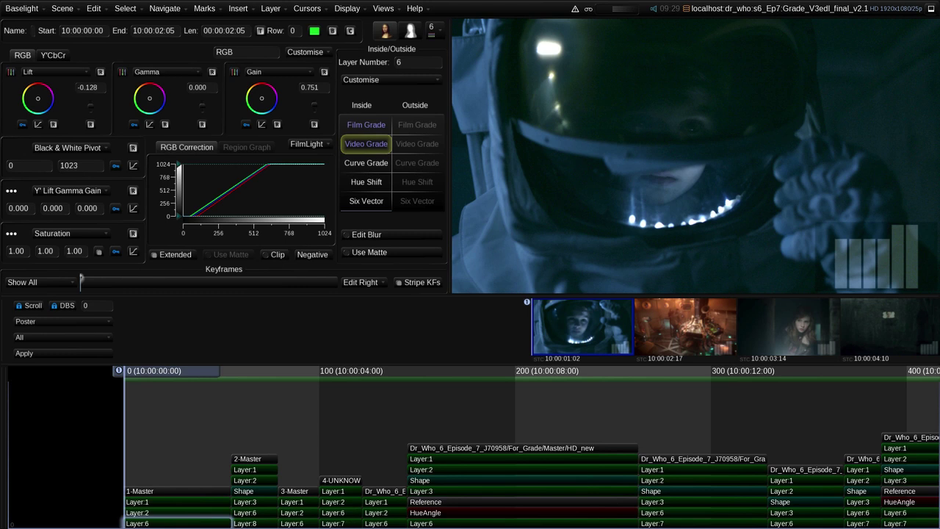
Play the graded episode, browse its shot list and thumbnails, and show the machine control's Ingest options.
key(space)
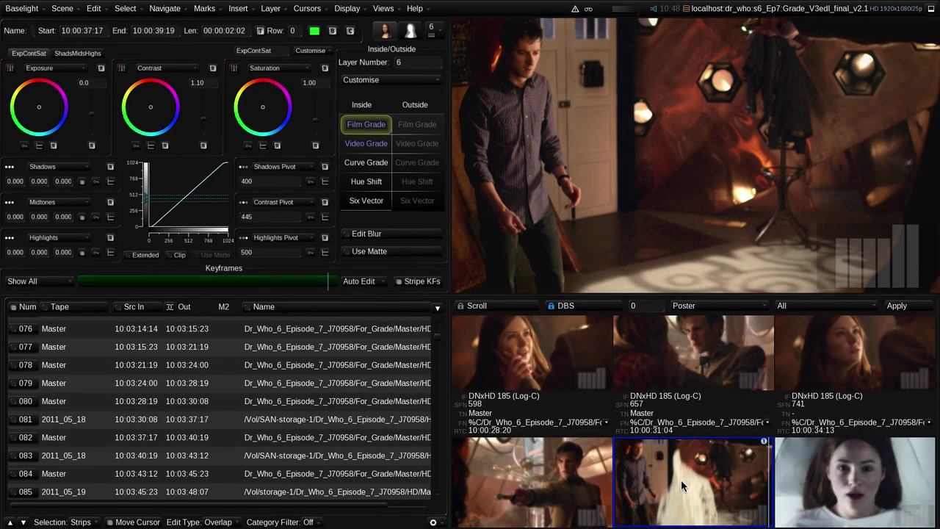
scroll(698, 370, down, 1)
scroll(698, 370, down, 3)
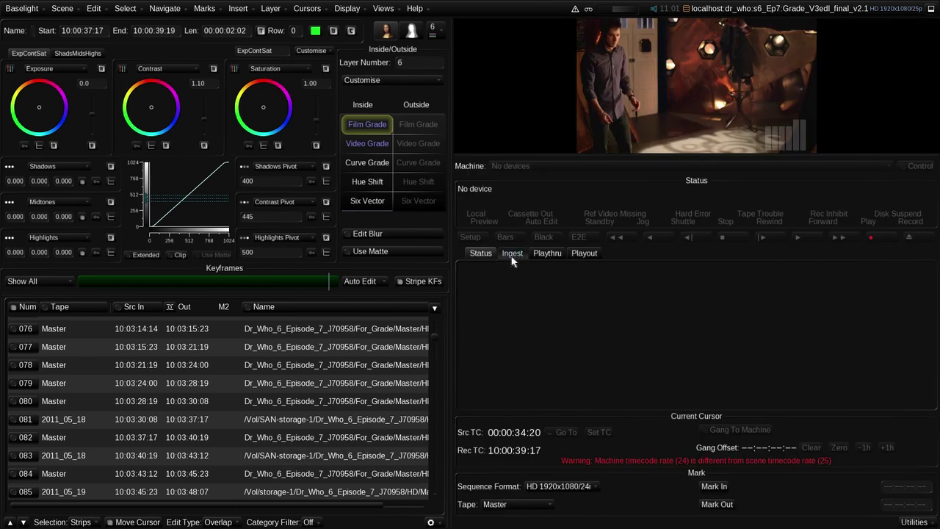
click(513, 254)
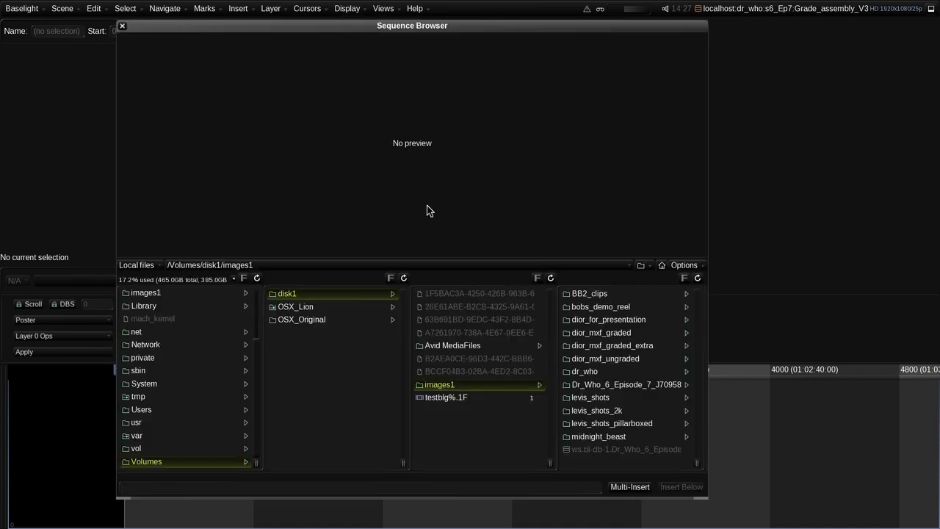
Open Dr_Who_6_Episode_7_J70958/For_Grade/Selects in the Sequence Browser and preview the clips from 102-A-061.mov to 125-A-311.mov.
click(576, 386)
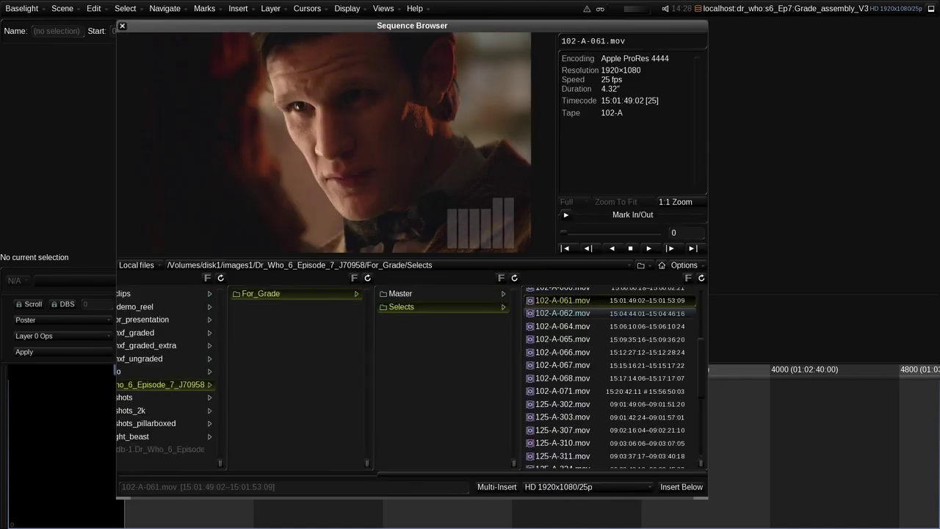
key(Down)
key(Down)
key(Down)
key(Down)
key(Down)
key(Down)
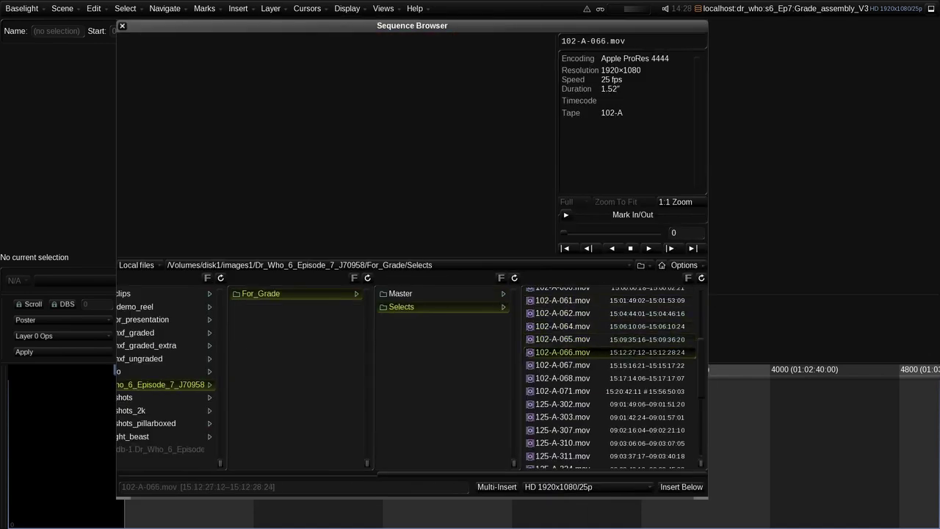
key(Down)
key(Down)
key(Down)
key(Down)
key(Down)
key(Down)
Insert all sequences found in the Selects folder into the timeline together, sorted by filename.
drag(702, 376, 698, 326)
click(497, 487)
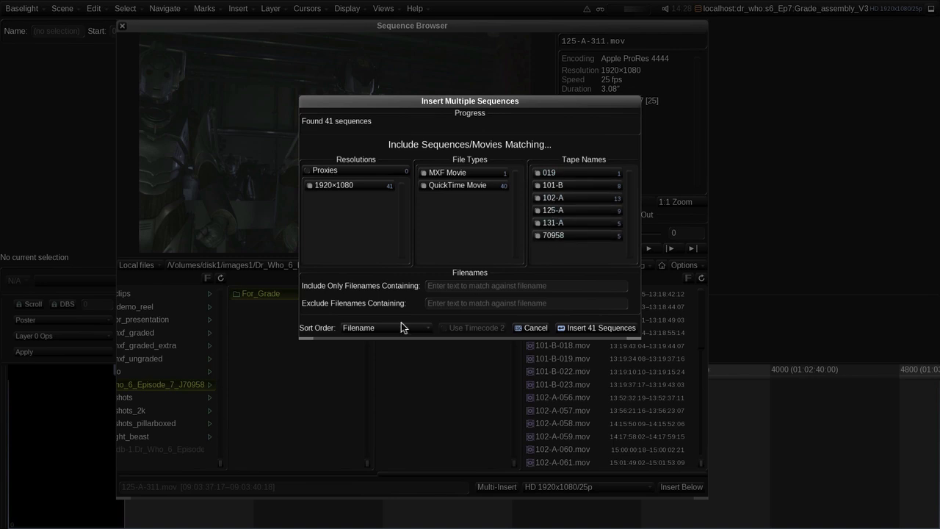
click(592, 328)
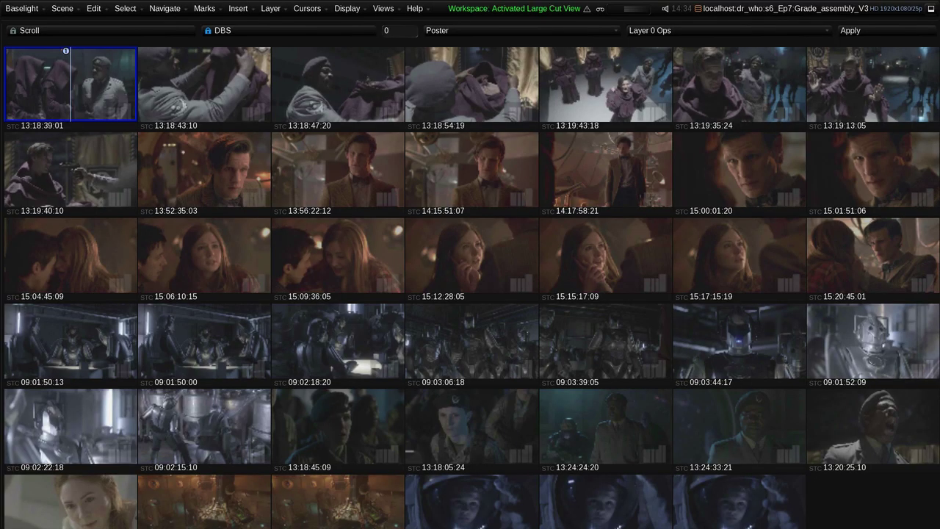
Move the three astronaut helmet shots to the start of the timeline and place the warm-toned interior shots directly after them.
scroll(489, 477, down, 2)
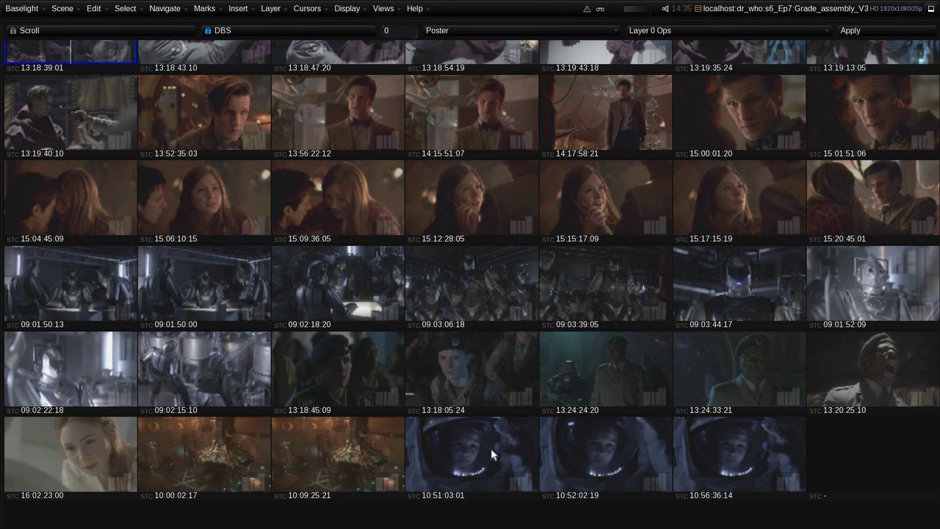
click(491, 448)
key(shift+Right)
key(shift+Right)
mouse_move(491, 449)
mouse_down()
mouse_move(292, 304)
mouse_move(84, 132)
mouse_move(44, 84)
mouse_move(41, 122)
mouse_up()
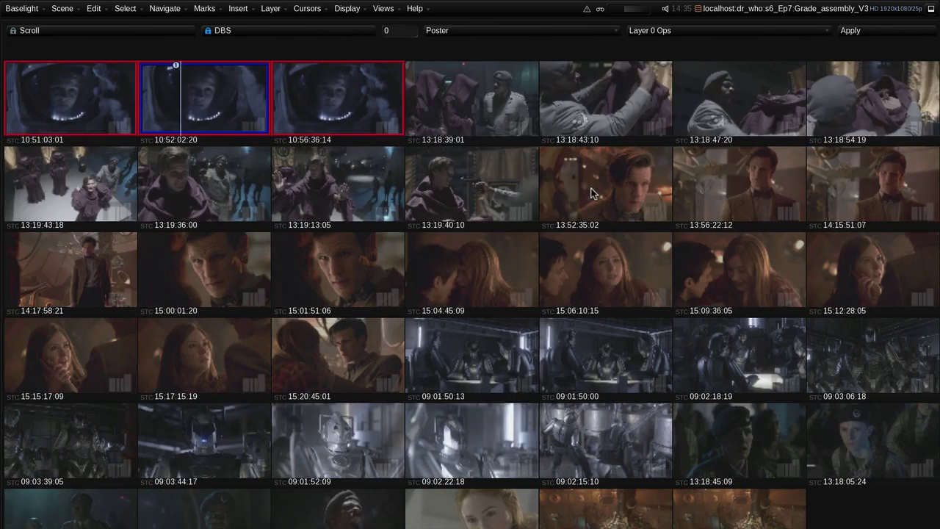
mouse_move(591, 188)
mouse_down()
mouse_move(519, 181)
mouse_move(438, 126)
mouse_up()
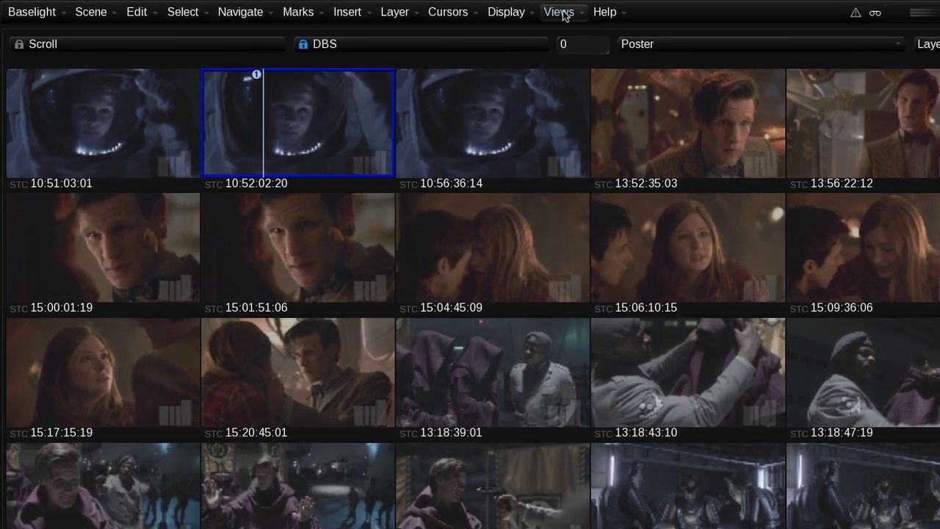
Sort the timeline by Scene & Take and Timecode using the Movie Rendering sort settings, and close the Timeline Sort window.
click(383, 8)
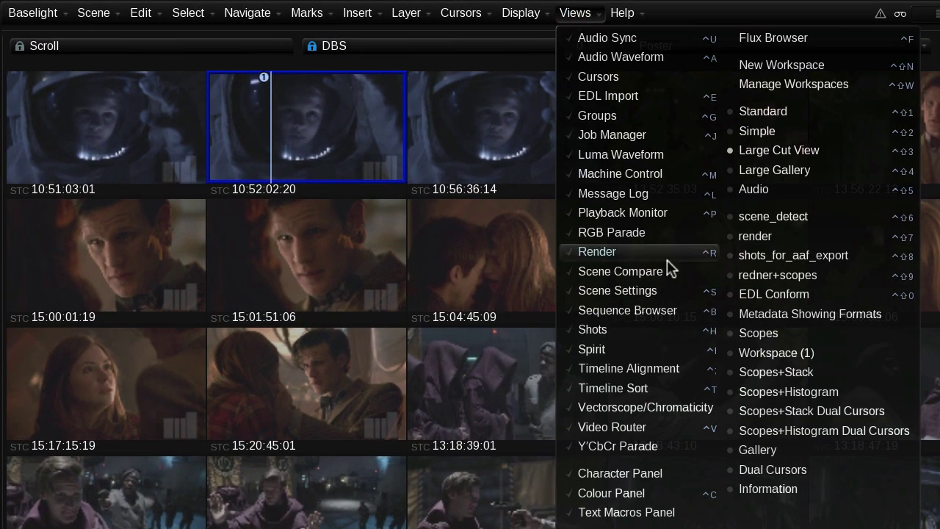
click(664, 390)
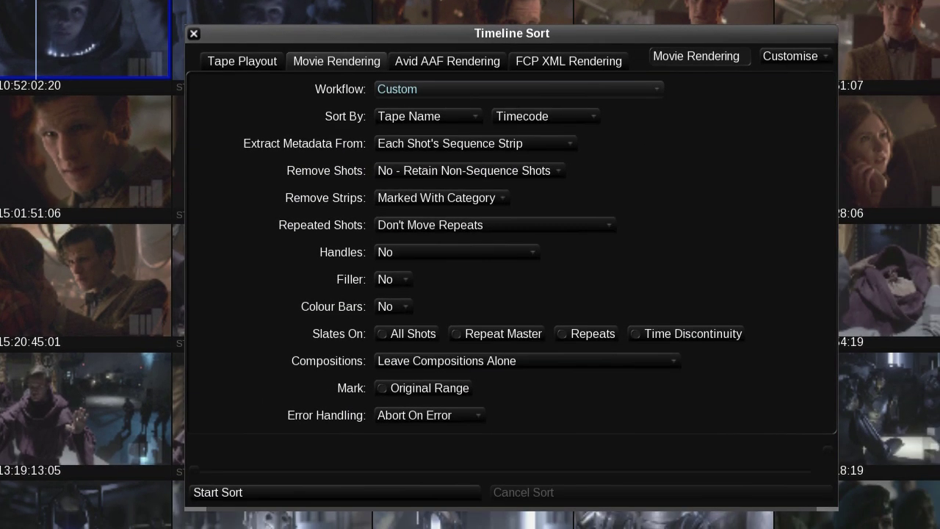
click(434, 116)
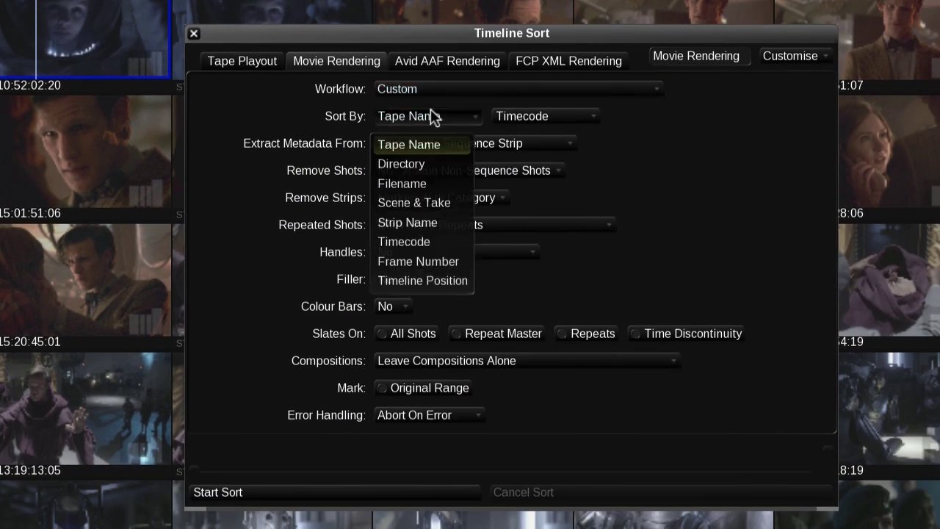
click(400, 200)
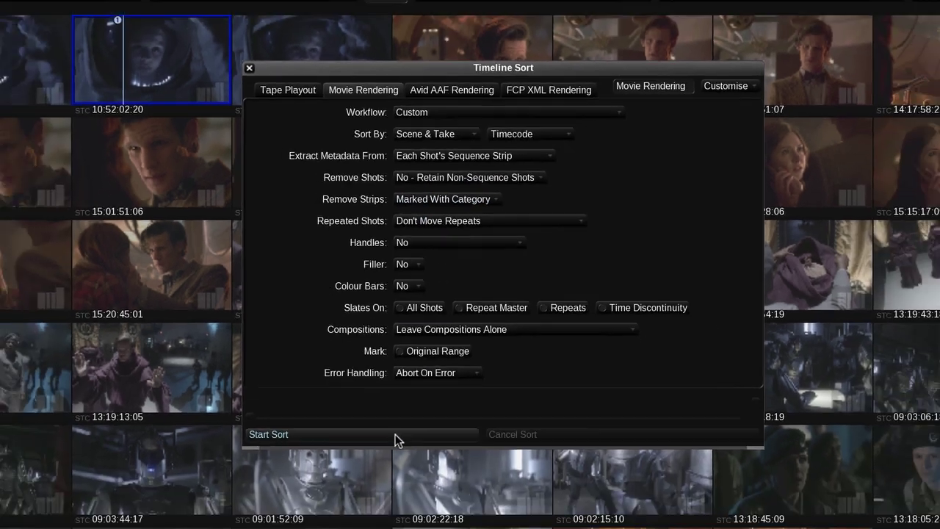
click(395, 434)
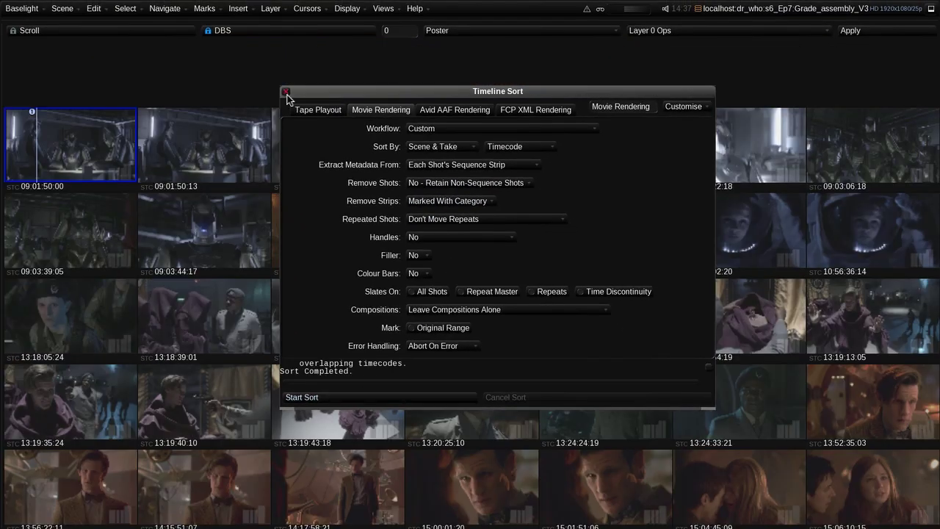
click(285, 92)
Run Scene Detect on the long 2011-024.mxf strip at the timeline's end with a 5.0% cut threshold and 4.9% mark threshold.
scroll(321, 246, down, 2)
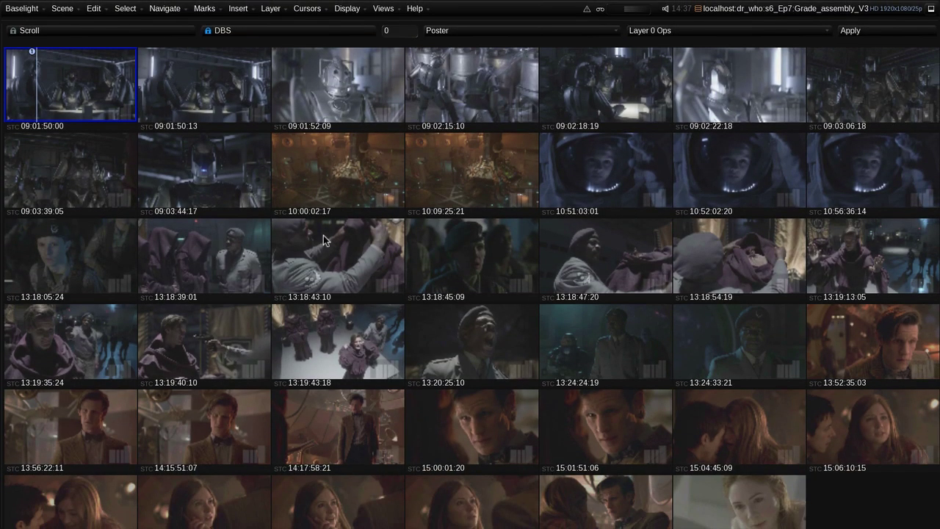
double_click(324, 235)
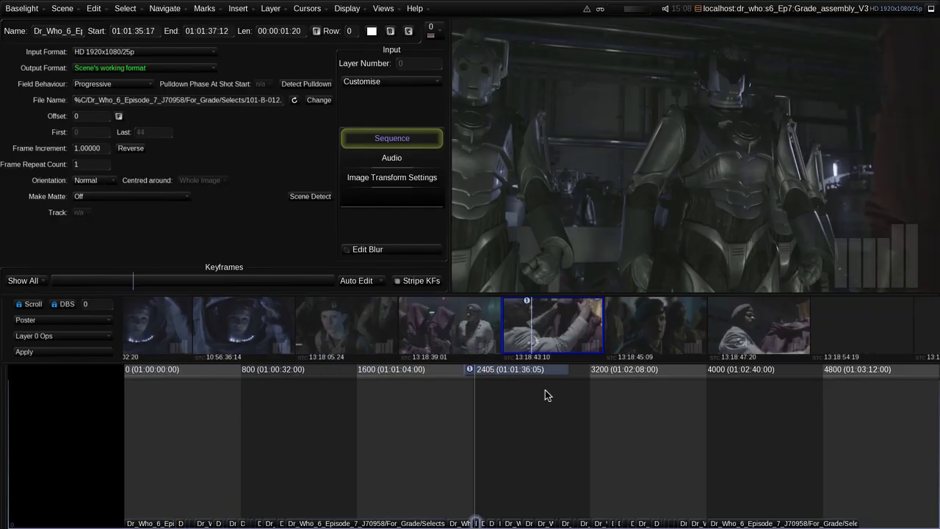
drag(546, 390, 845, 390)
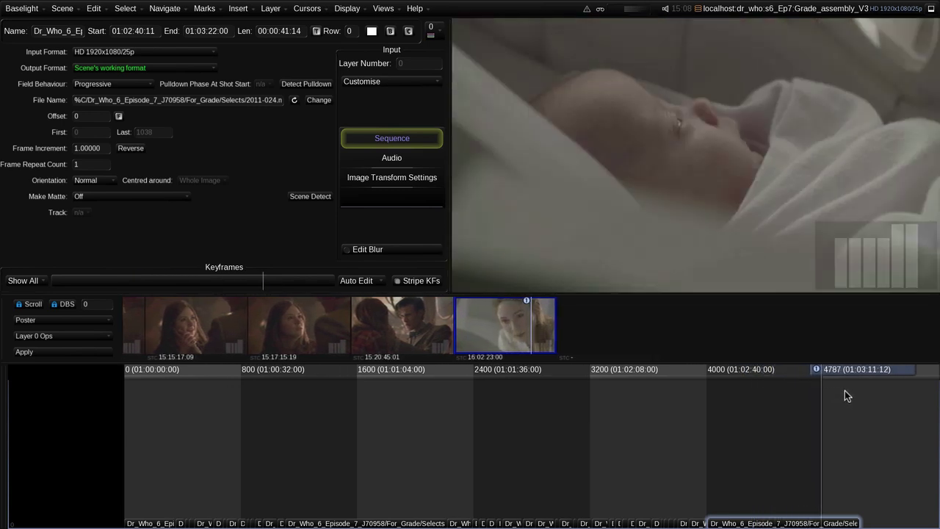
click(799, 523)
click(314, 197)
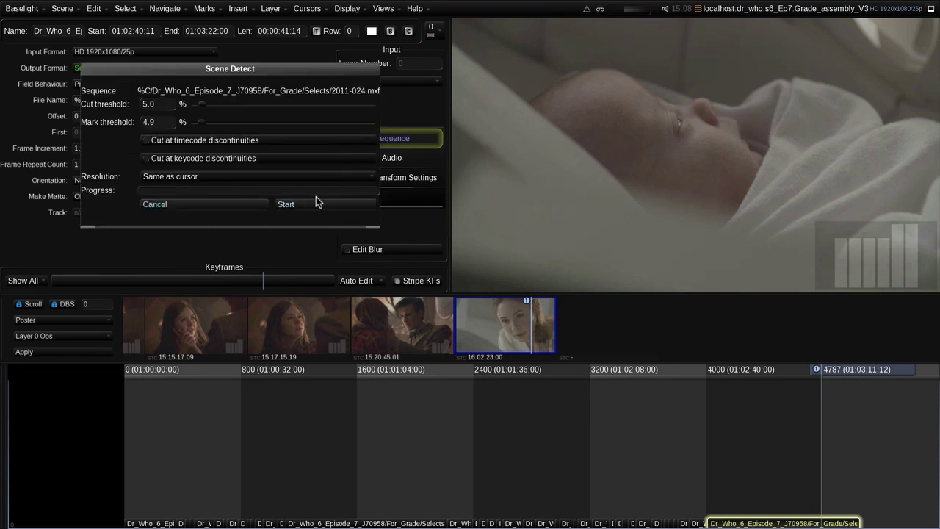
click(316, 203)
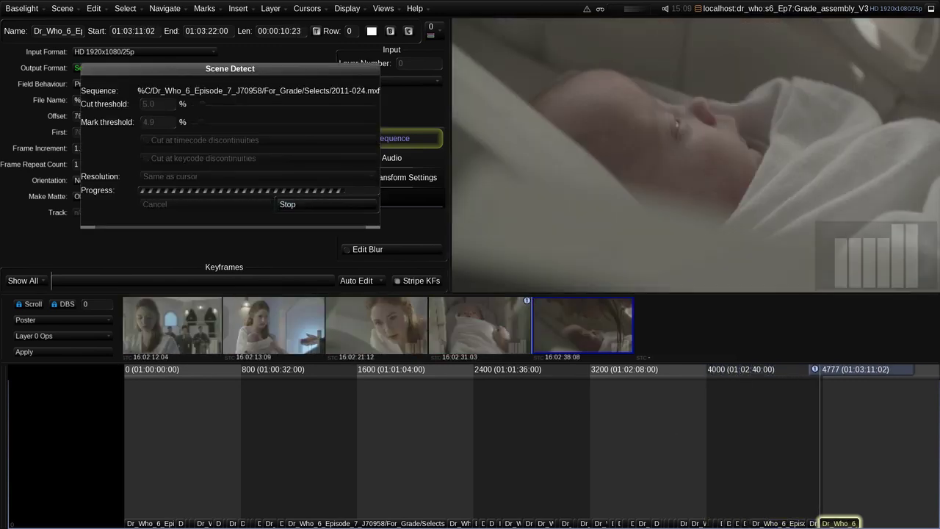
Step back through the shots cut from 2011-024.mxf to the first baby close-up.
key(Up)
key(Up)
key(Up)
key(Up)
key(Up)
key(Up)
key(Up)
key(Up)
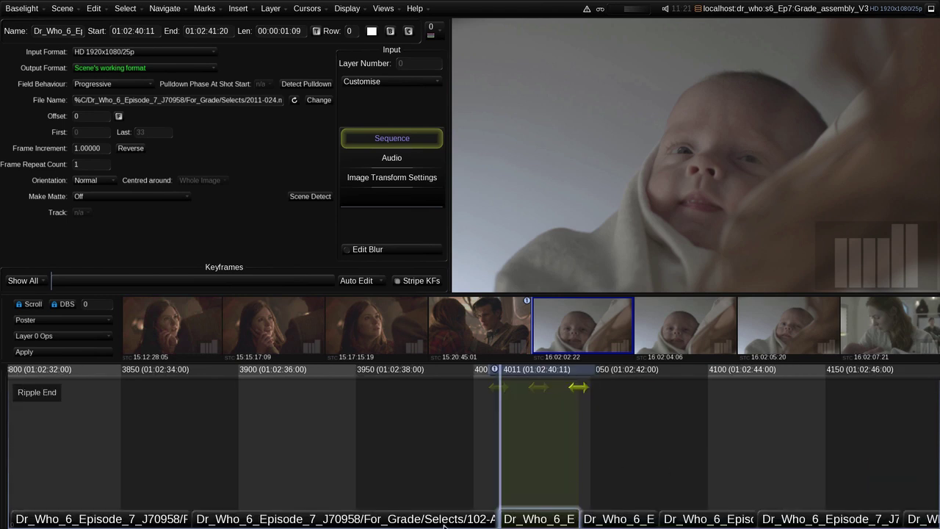
Trim the edit points between the last 102-A strips and the head of the first 2011-024 baby shot.
click(442, 520)
drag(491, 395, 415, 391)
drag(213, 395, 286, 395)
click(166, 520)
drag(191, 398, 164, 394)
click(273, 520)
drag(266, 390, 286, 393)
Review the trimmed edit by moving the cursor through the last 102-A shots to the first baby shot.
click(432, 372)
drag(432, 371, 157, 372)
key(Home)
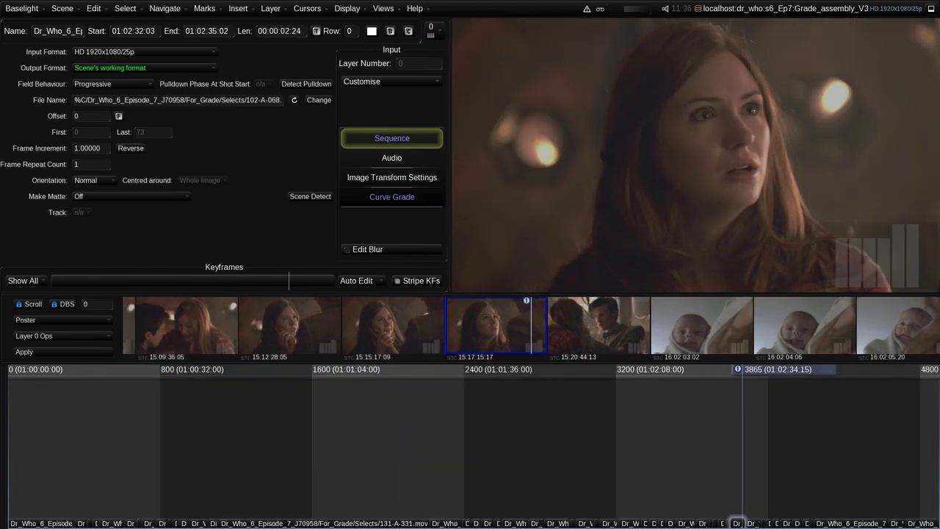
key(Page_Down)
key(Page_Down)
key(Page_Down)
key(Page_Down)
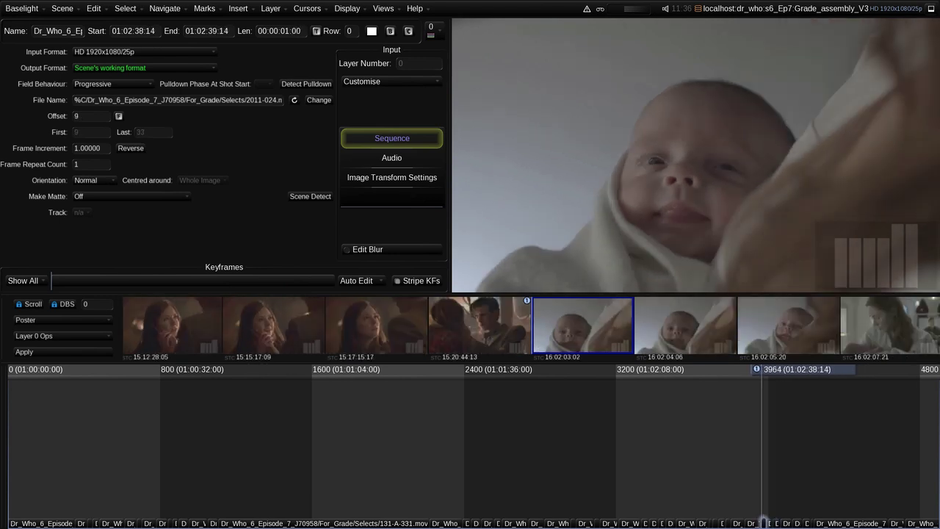
click(737, 524)
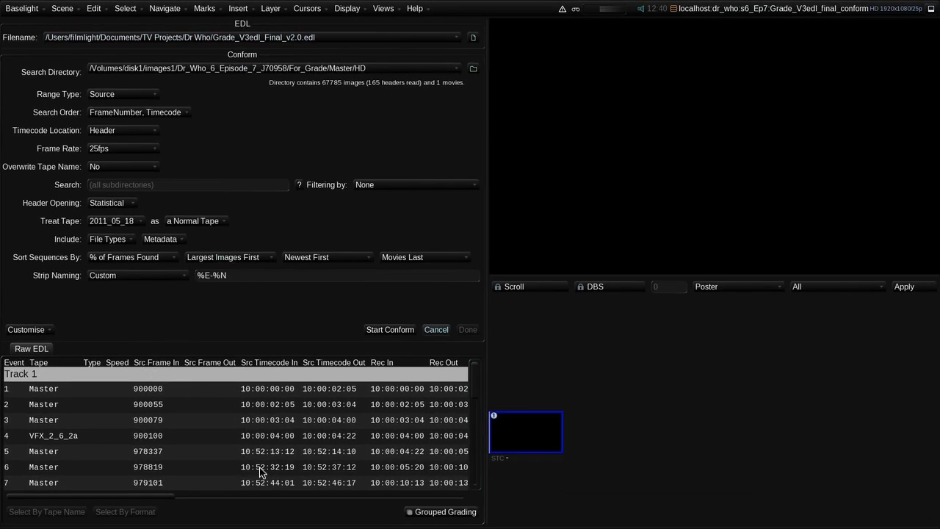
Conform Grade_V3edl_Final_v2.0.edl against the For_Grade/Master/HD directory at 25fps and accept the result.
click(382, 332)
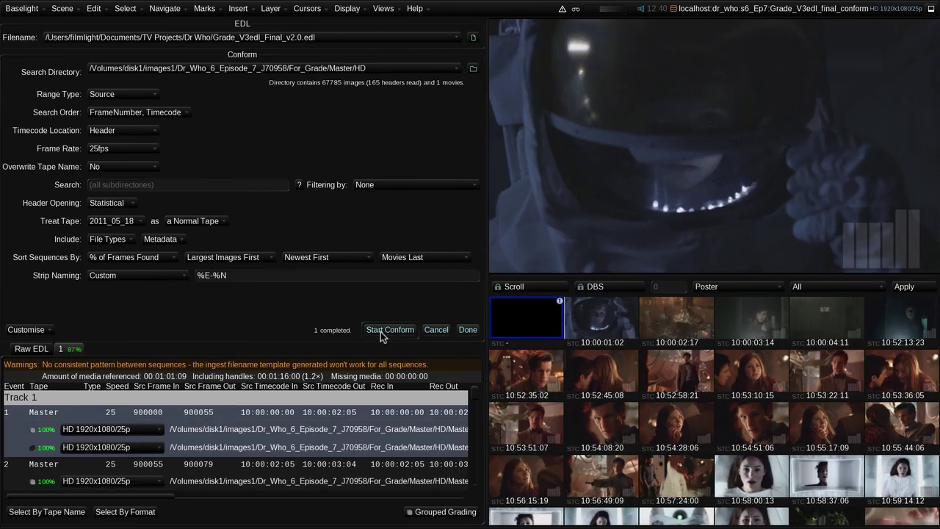
click(468, 330)
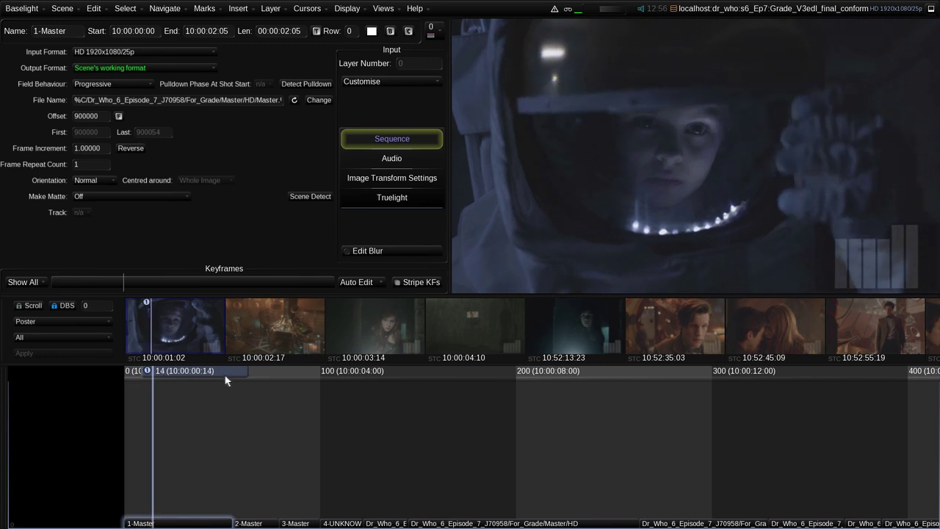
Look over the conformed timeline from the first shots onward and browse all its thumbnails in the large cut view.
click(250, 375)
drag(333, 391, 590, 426)
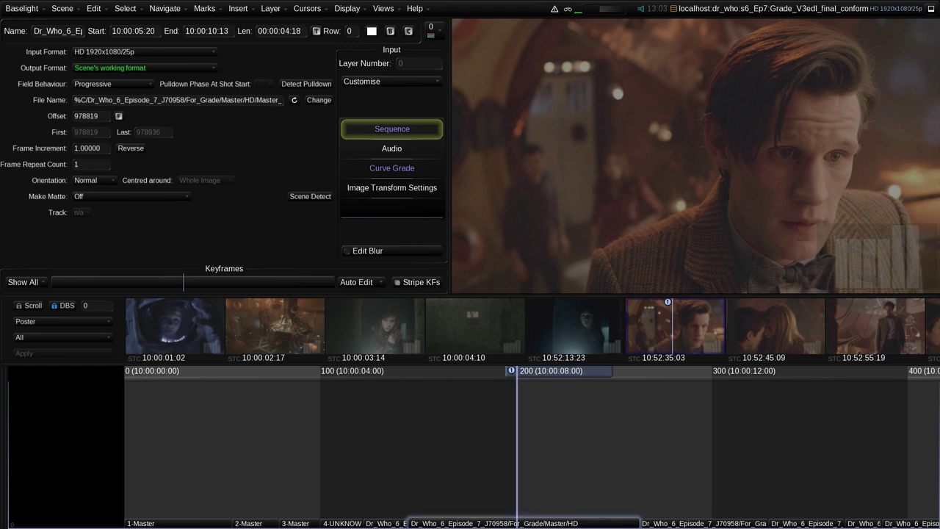
scroll(517, 448, down, 12)
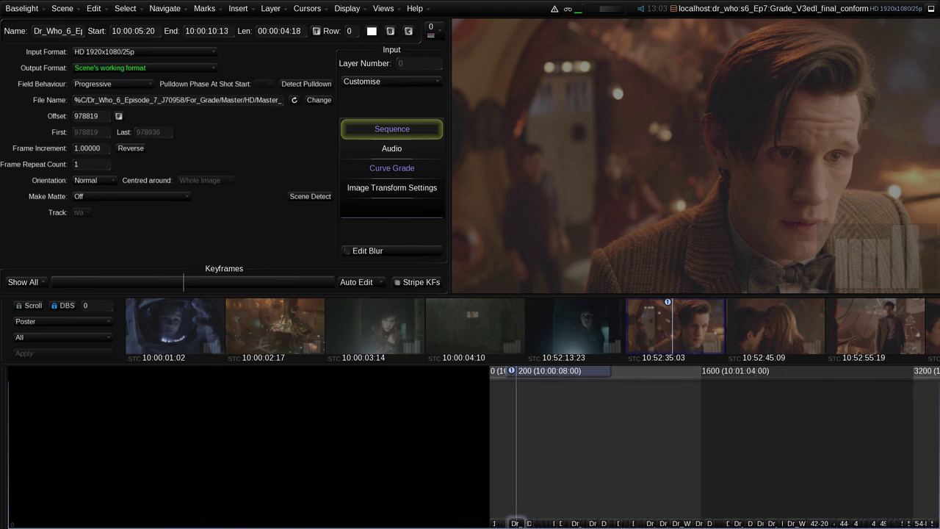
scroll(516, 449, down, 8)
scroll(517, 448, right, 15)
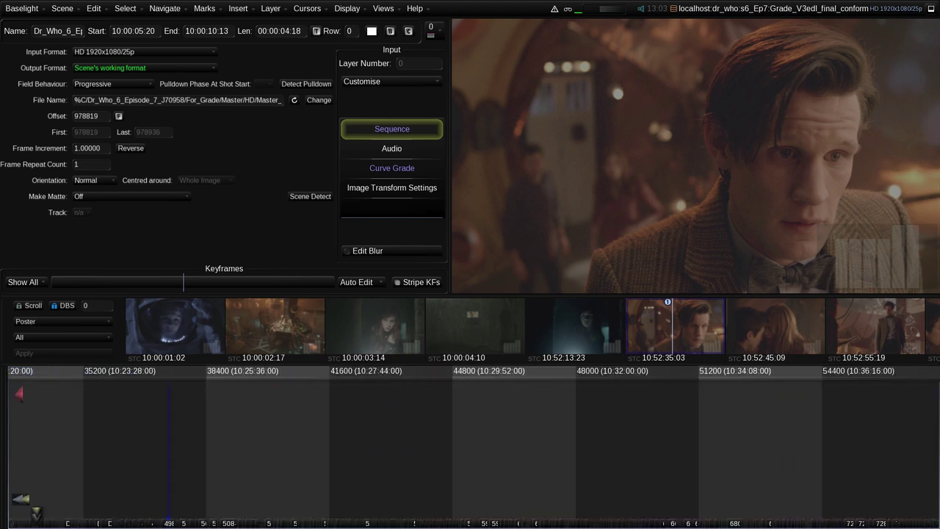
scroll(473, 447, right, 10)
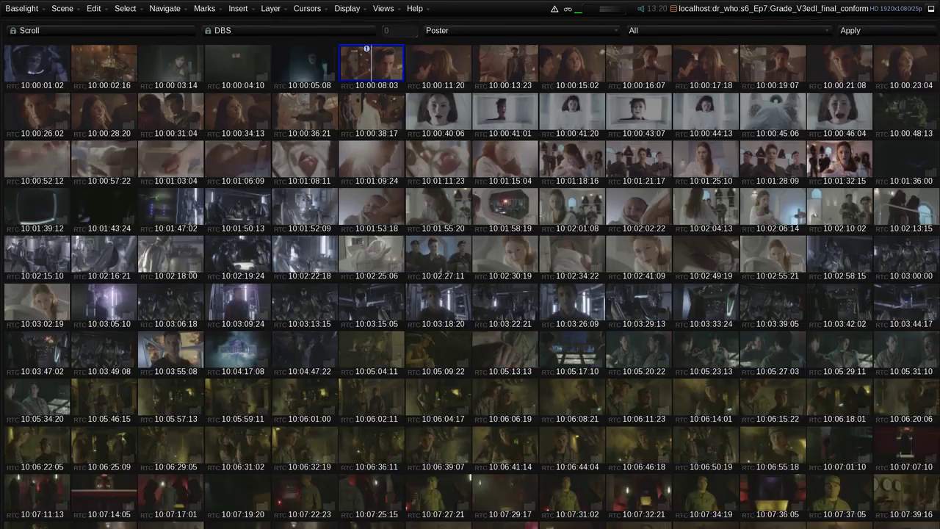
scroll(470, 284, down, 15)
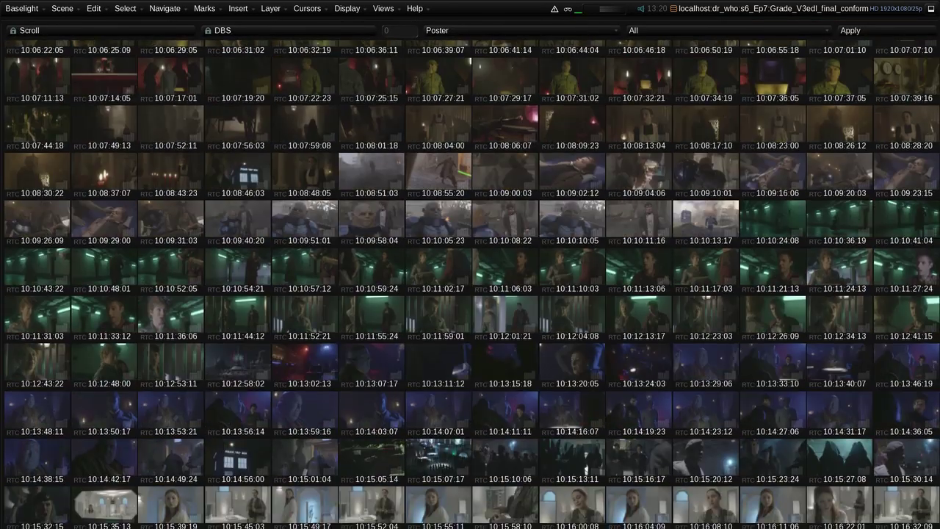
scroll(471, 285, down, 15)
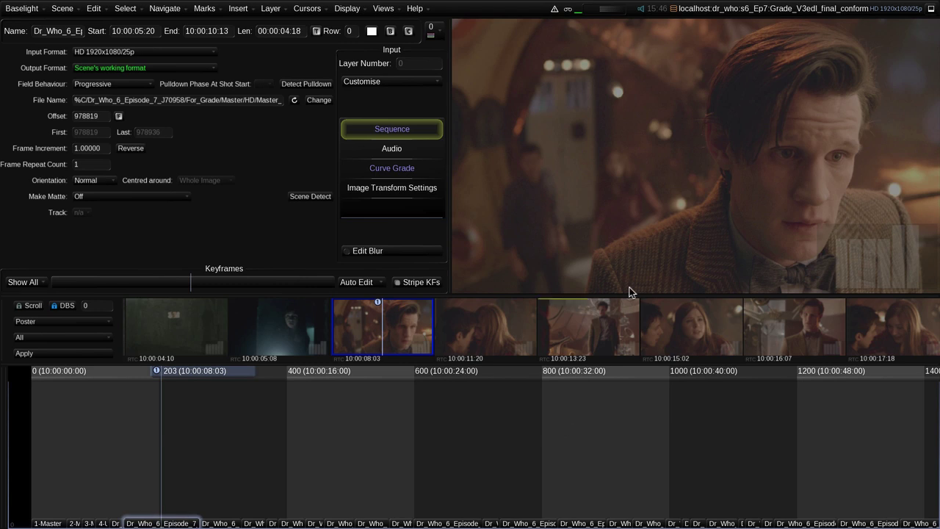
Step shot by shot through the conformed timeline from the man in the tweed jacket to the asteroid space shot.
key(Down)
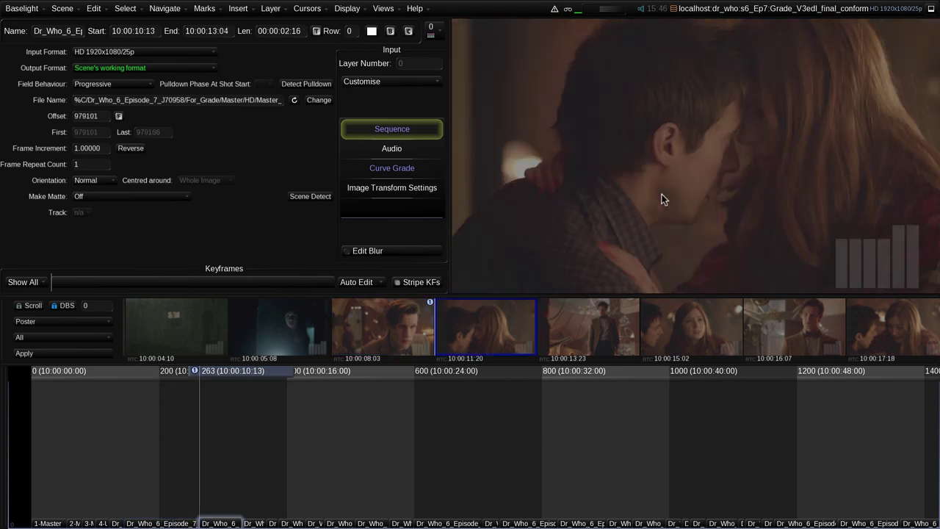
key(Down)
key(Down)
key(Down)
key(Down)
key(Down)
key(Down)
key(Down)
key(Down)
key(Down)
key(Down)
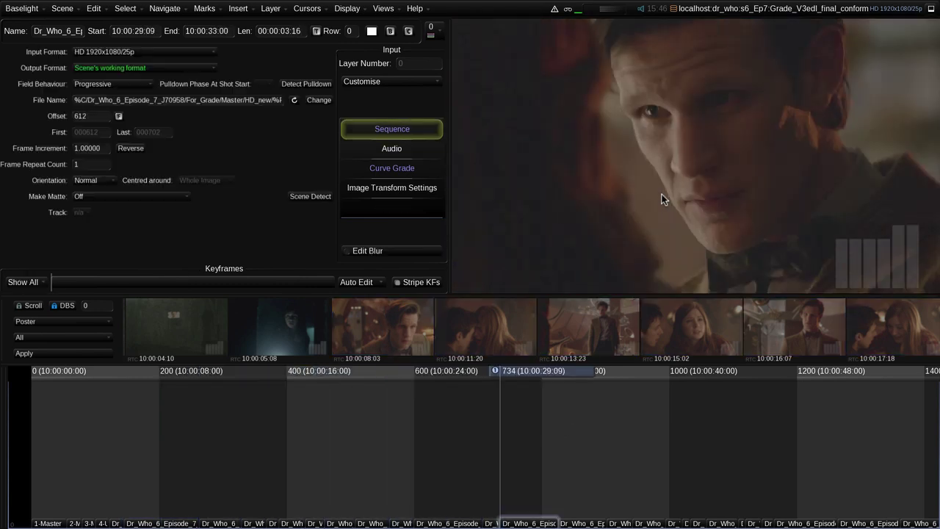
key(Down)
key(Down)
key(Down)
key(Down)
key(Down)
key(Down)
key(Down)
key(Down)
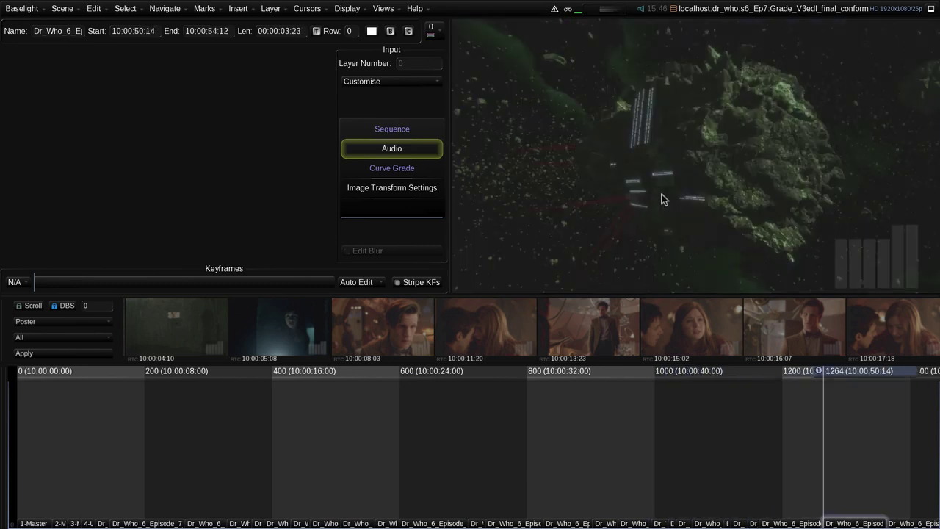
Step shot by shot through the conformed timeline from the asteroid space shot to 45-Master with the Cybermen around the table.
key(Down)
key(Down)
key(Down)
key(Down)
key(Down)
key(Down)
key(Down)
key(Down)
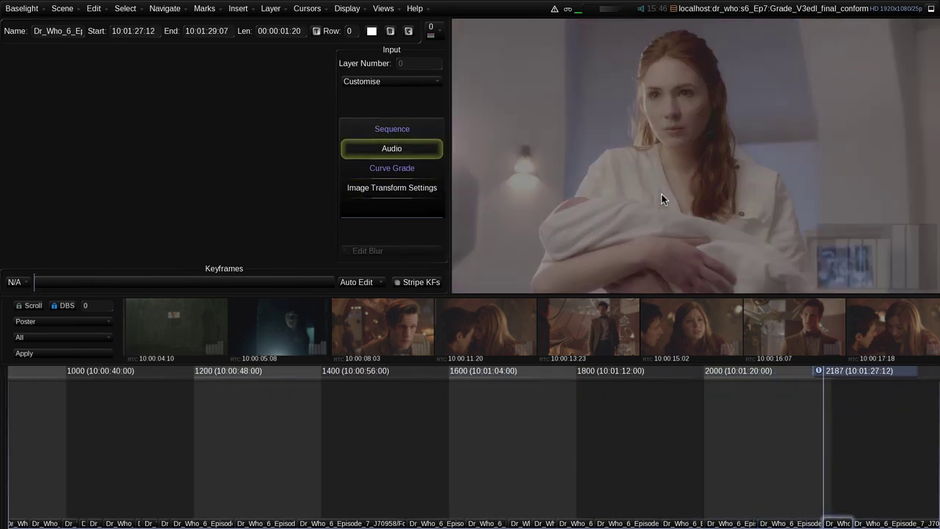
key(Down)
key(Down)
key(Down)
key(Down)
key(Down)
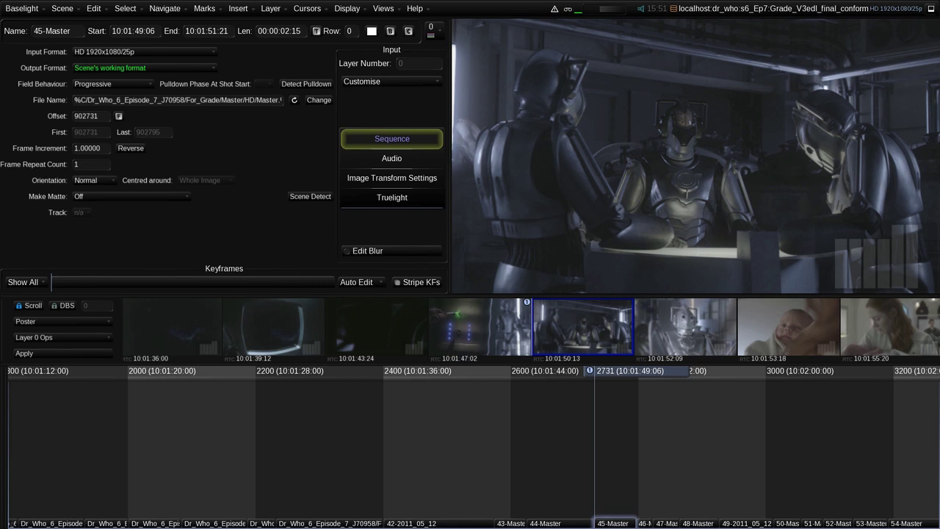
Select every shot in the timeline and apply the LogC2Video Truelight profile to them.
key(ctrl+a)
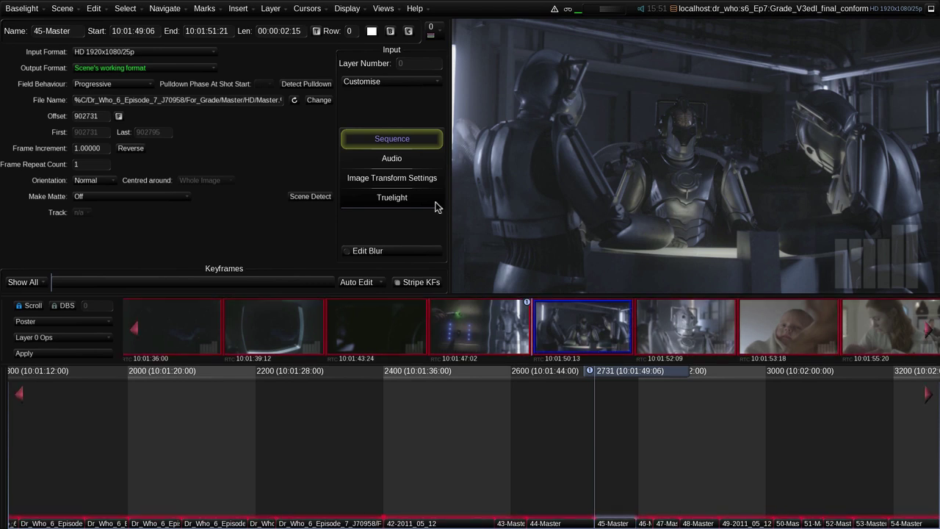
click(413, 202)
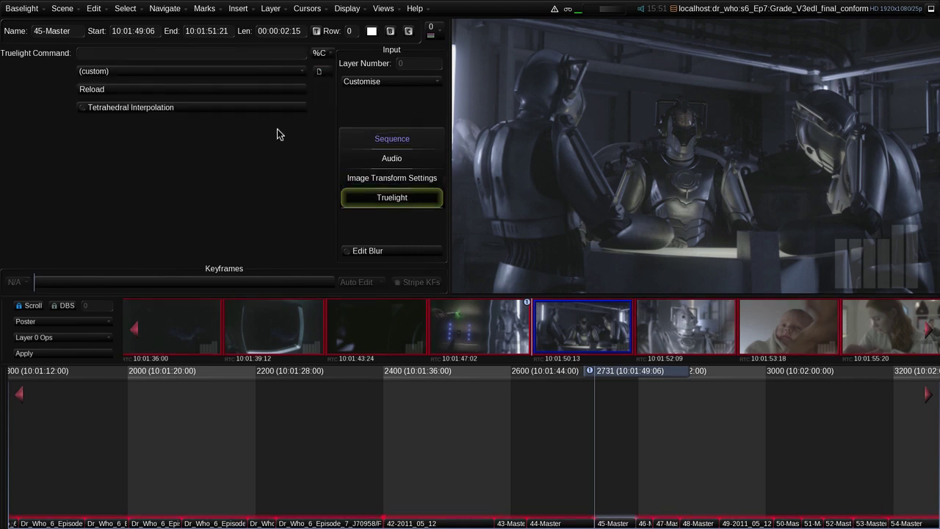
click(218, 75)
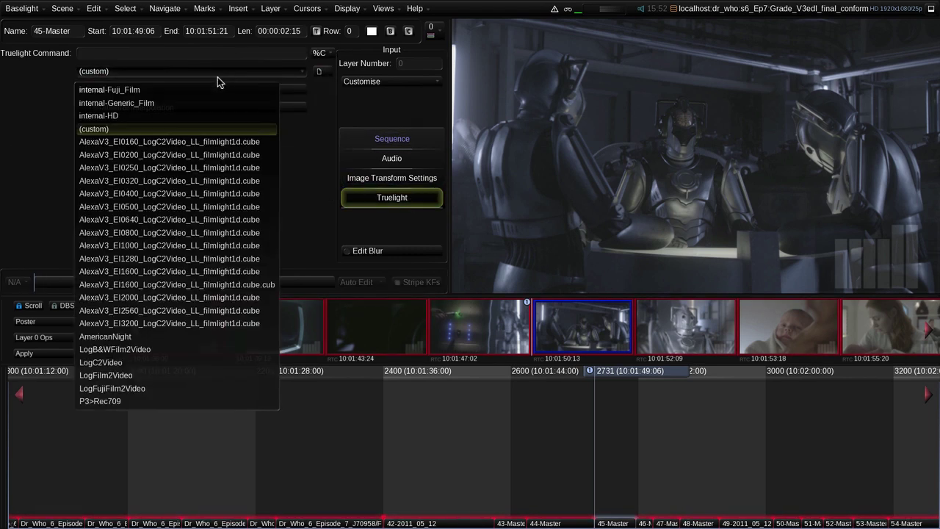
click(99, 363)
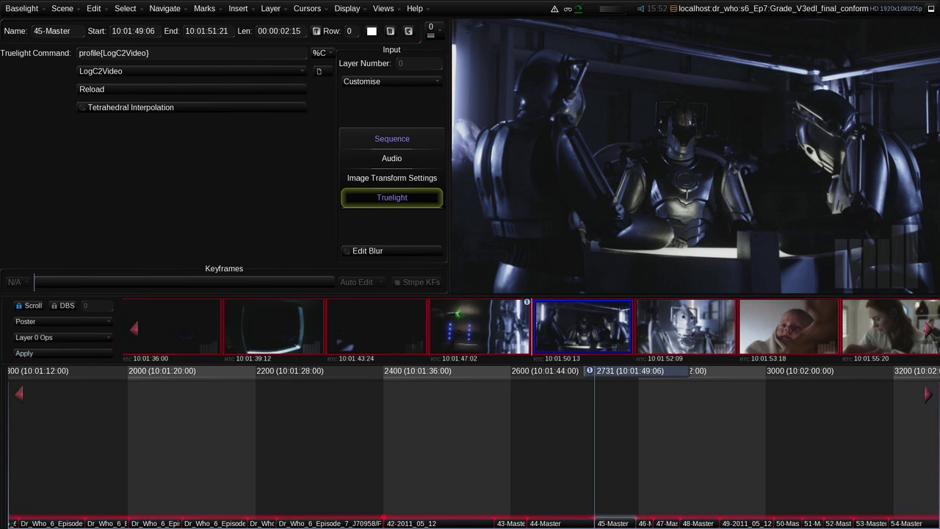
Check the LogC2Video look on the shots from 45-Master onward and across all thumbnails in the large cut view.
key(Down)
key(Down)
key(Down)
key(Down)
key(Down)
key(Down)
key(Down)
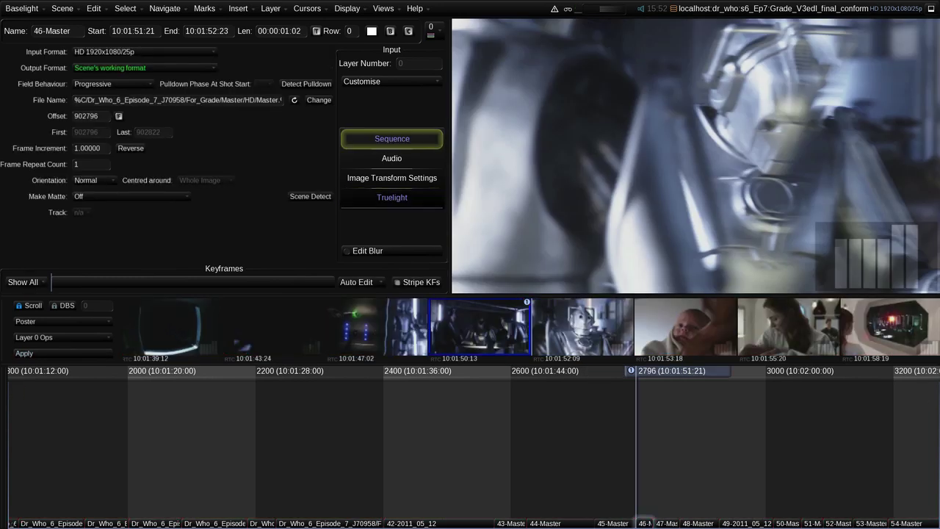
key(Down)
key(Down)
key(Down)
key(Down)
key(Down)
key(Down)
key(Down)
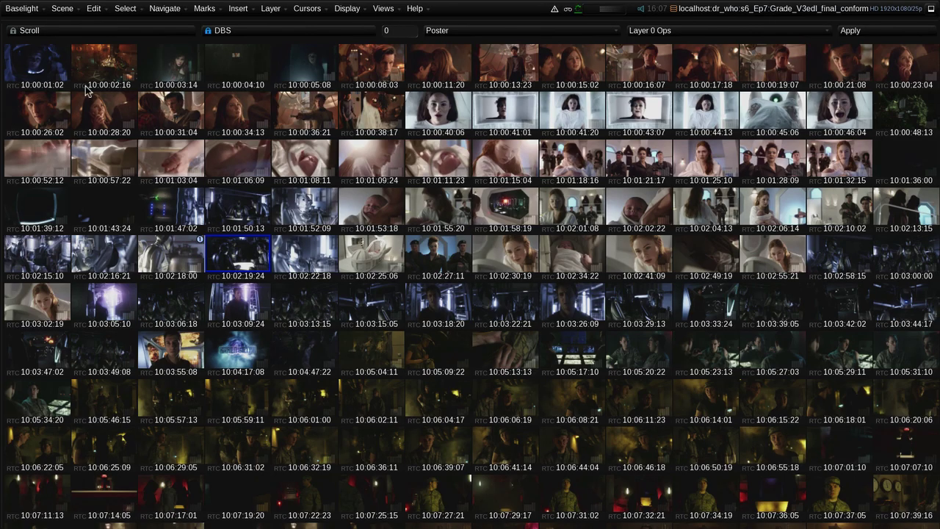
Open the first shot, mask the helmet area with a shape on layer 3, and set its outside Video Grade gain to -0.073.
double_click(44, 70)
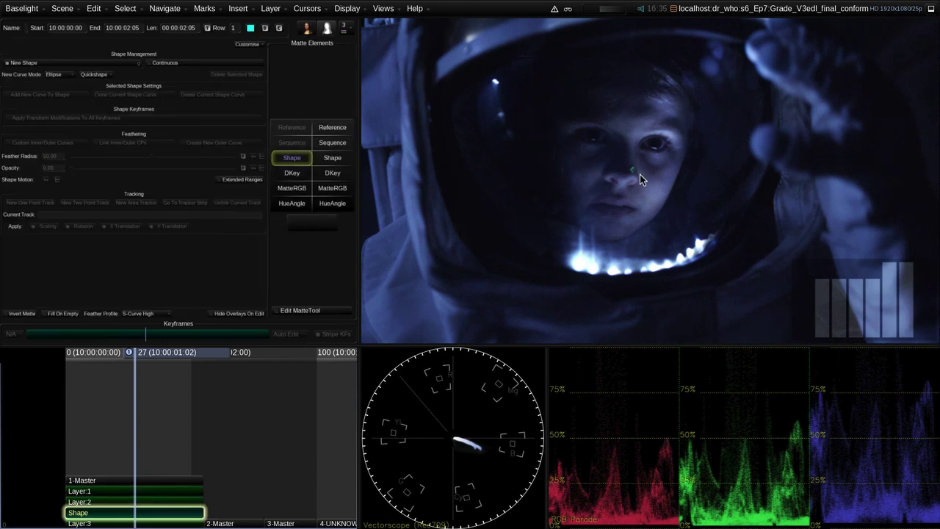
drag(635, 170, 835, 277)
key(m)
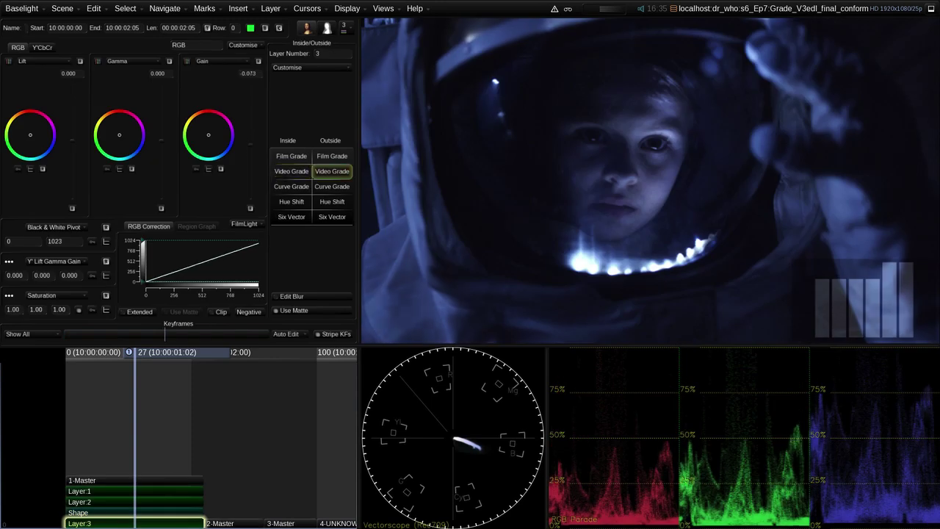
Add layer 4 with a tilted ellipse around the child's face and set its inside Video Grade gain to 0.195.
key(p)
key(s)
drag(623, 162, 657, 231)
key(m)
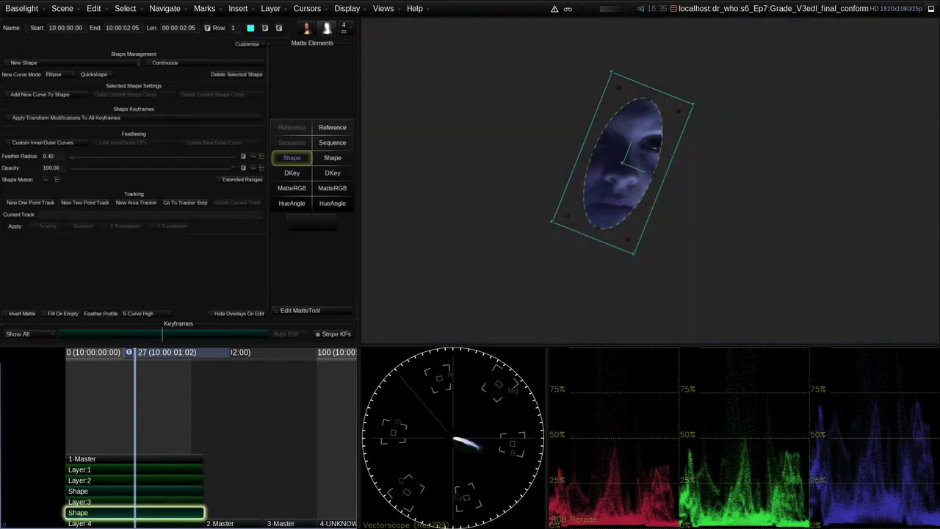
key(m)
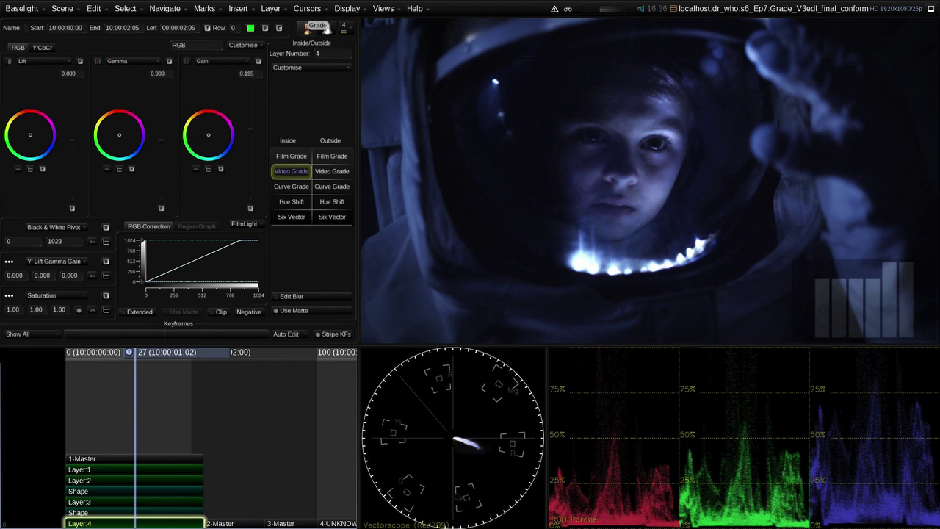
Compare the shot's grade stages by viewing the layer stack between 1-Master and layer 4.
key(b)
key(Up)
key(Up)
key(Up)
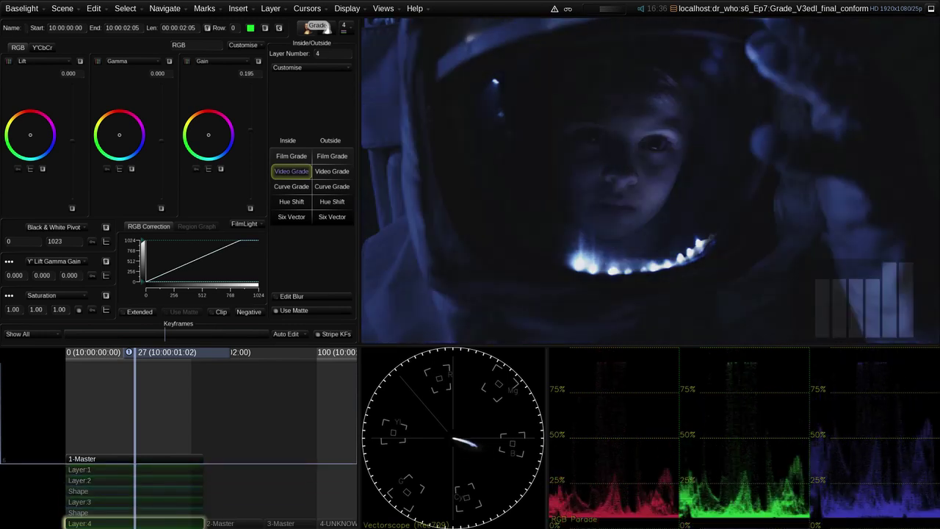
key(Down)
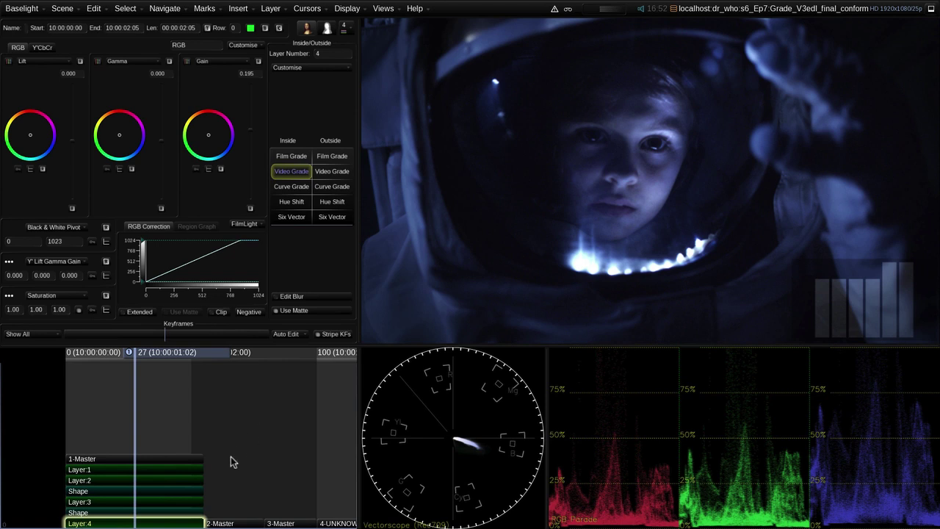
drag(170, 525, 169, 464)
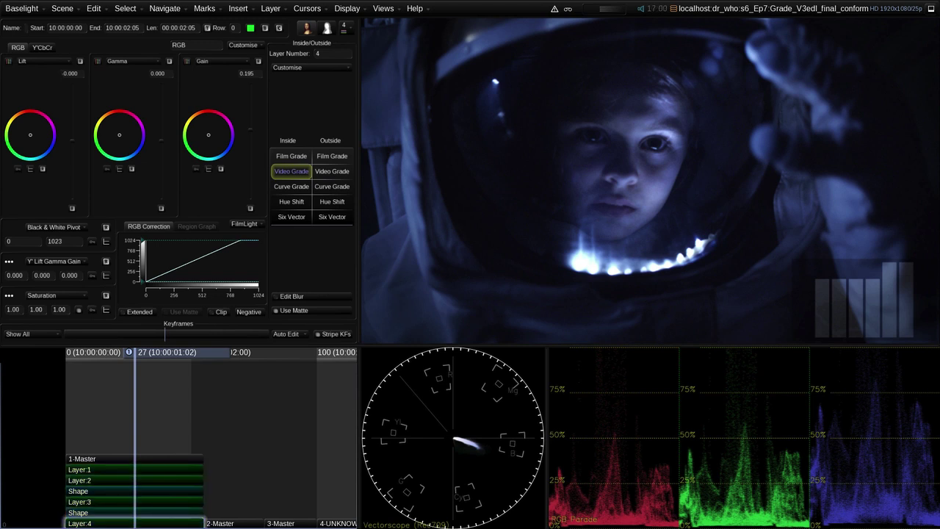
Overexpose the helmet shot with a fifth layer's gain, and darken the face through a layer 6 ellipse with gain -0.564.
key(p)
drag(250, 140, 250, 83)
key(p)
key(s)
drag(645, 71, 598, 222)
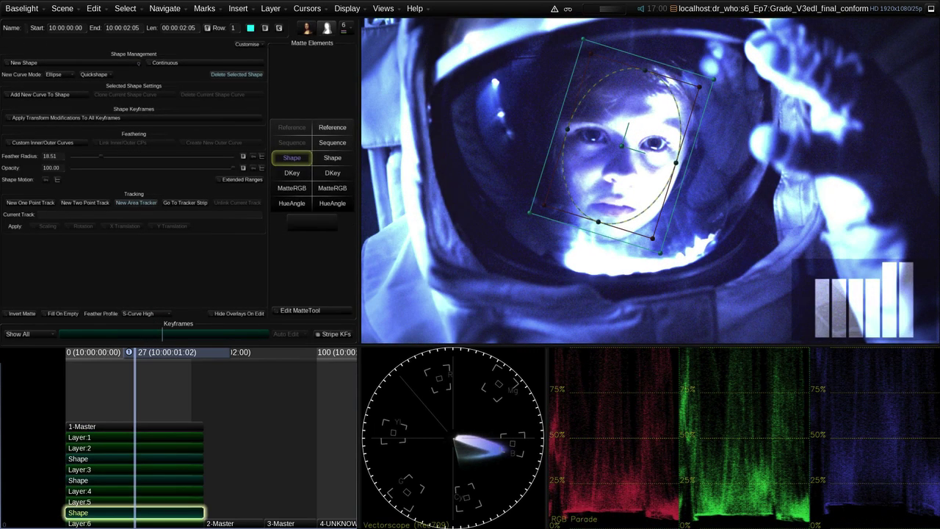
click(135, 523)
drag(251, 139, 250, 172)
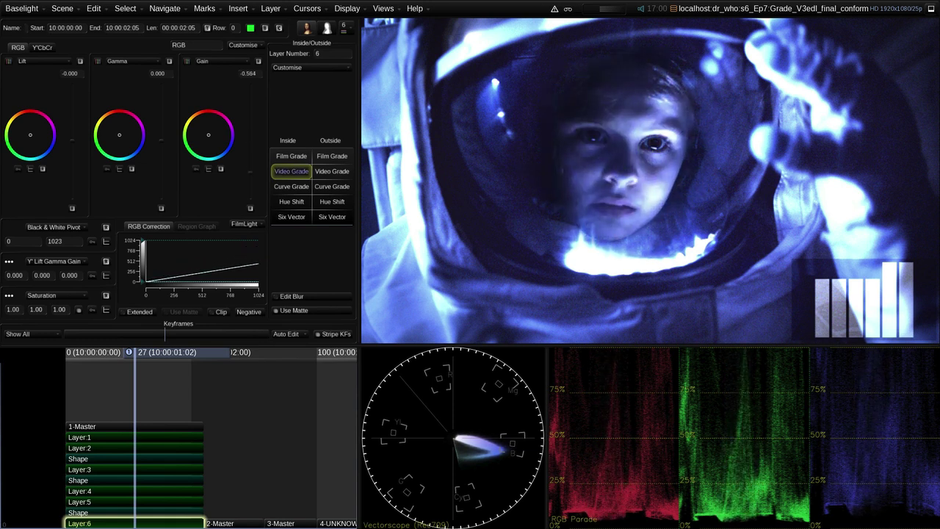
drag(162, 139, 162, 136)
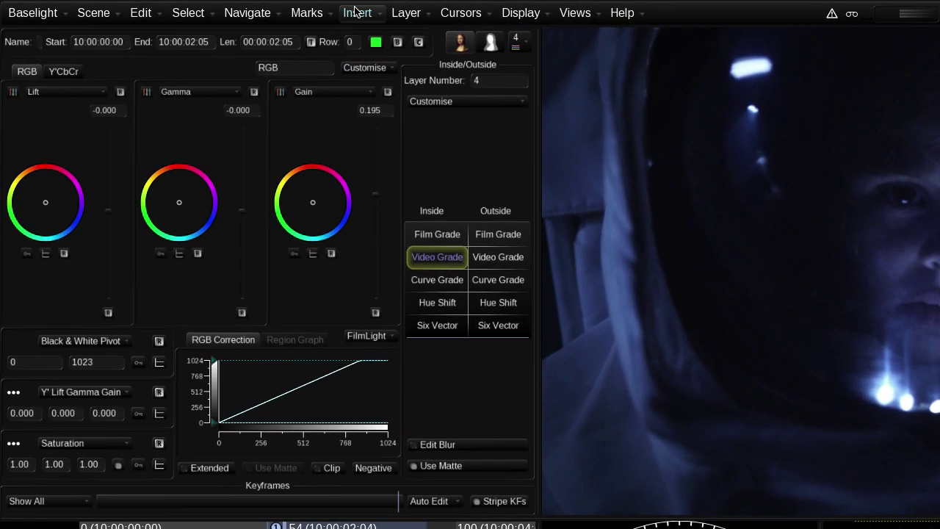
click(238, 8)
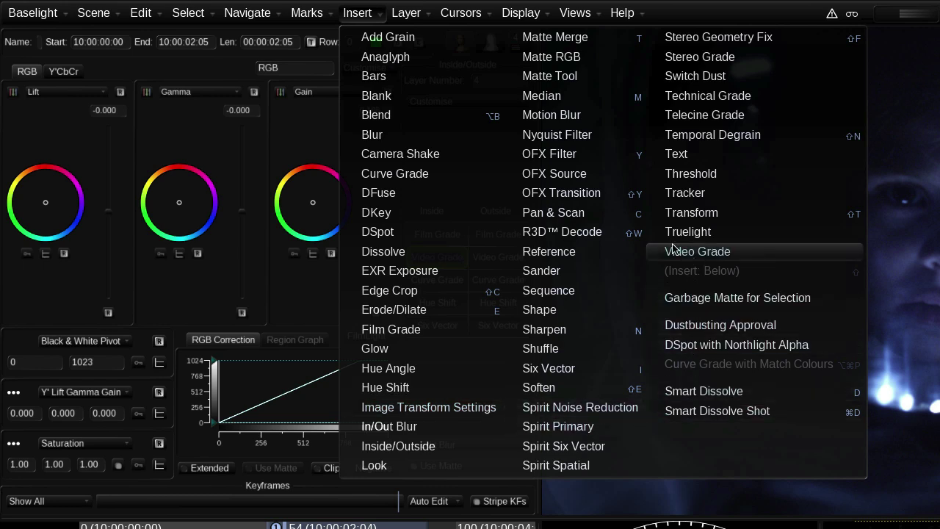
click(371, 14)
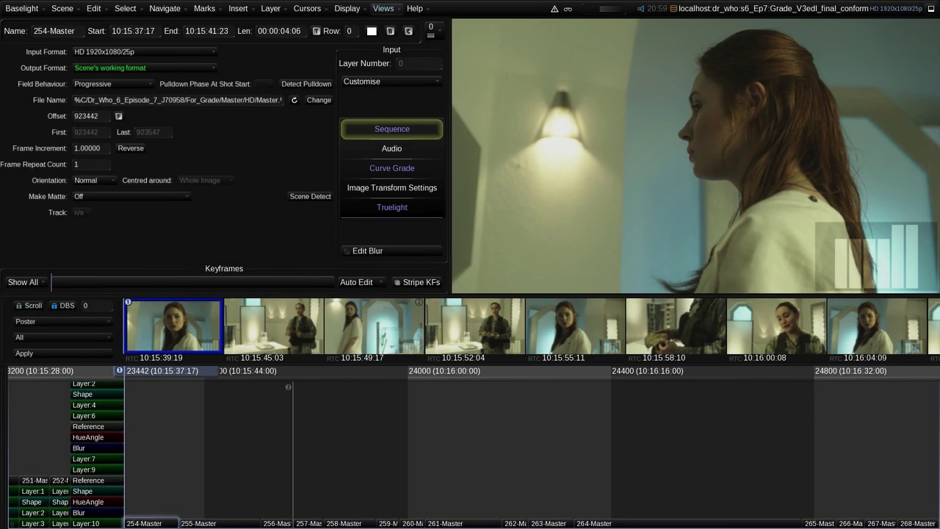
Browse the white-room scene's thumbnails and step through its shots from 254-Master to 261-Master.
scroll(530, 327, right, 5)
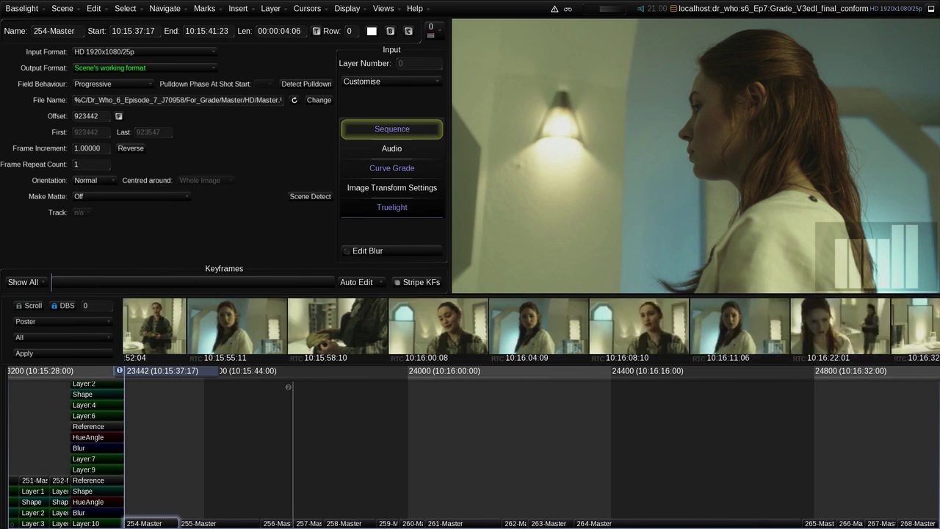
scroll(531, 327, right, 5)
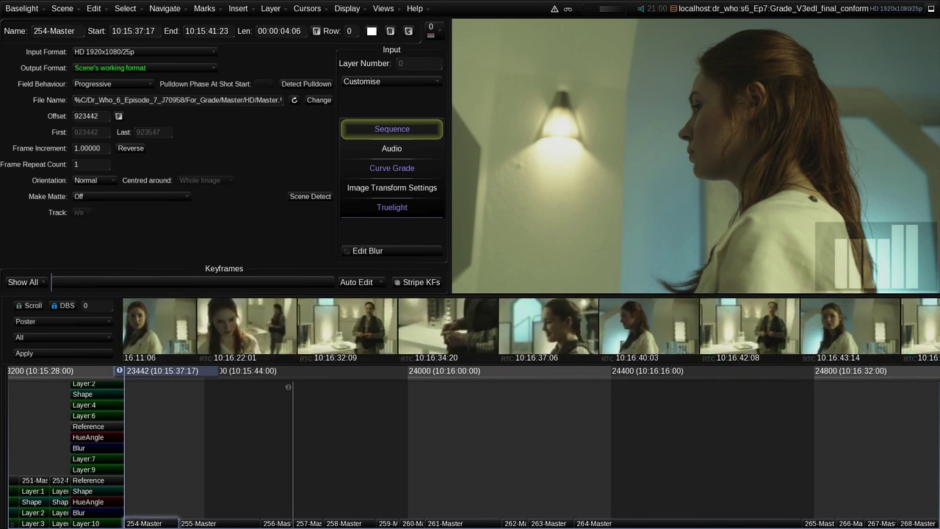
scroll(531, 327, right, 5)
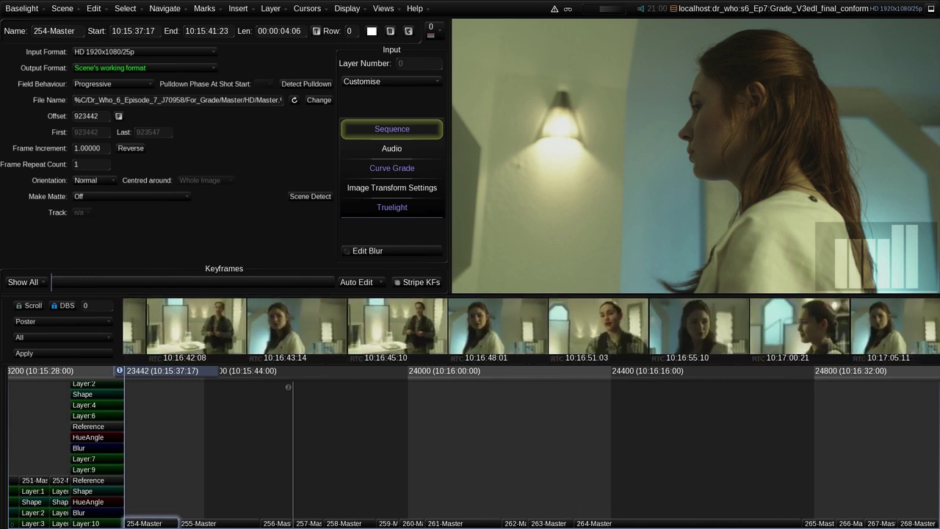
key(Page_Down)
key(Page_Down)
key(Page_Down)
key(Page_Down)
key(Page_Down)
key(Page_Down)
key(Page_Down)
key(Page_Down)
key(Page_Down)
key(Page_Down)
key(Page_Down)
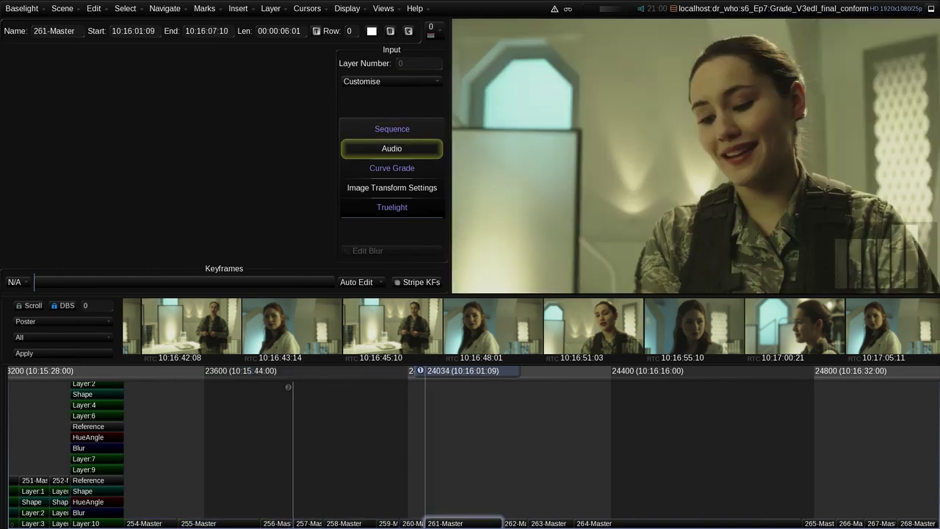
Move on to 270-Master and recall Group 4 (scene_group1) to select the shots of the woman in the white shirt.
key(Down)
key(Down)
key(Down)
key(Down)
key(Down)
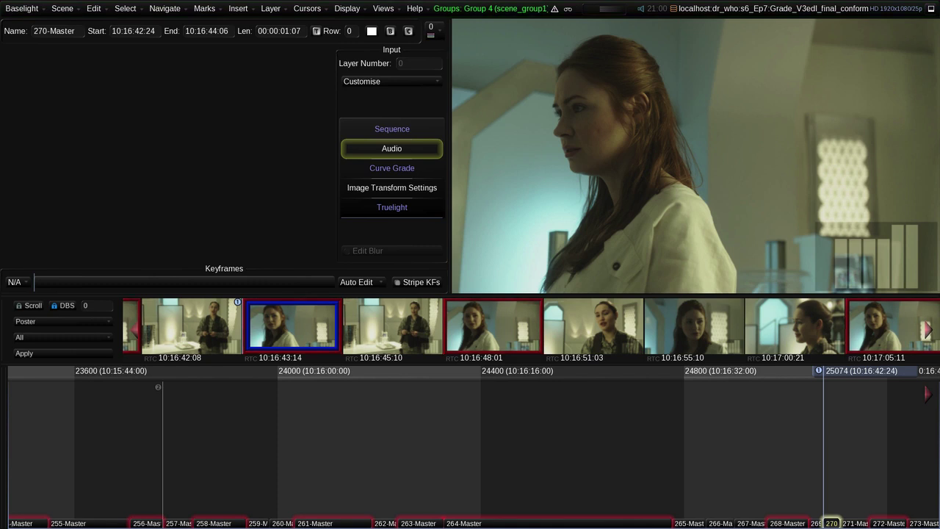
Show the grouped shots side by side in pane layout 6 and add a Video Grade layer to them.
key(F2)
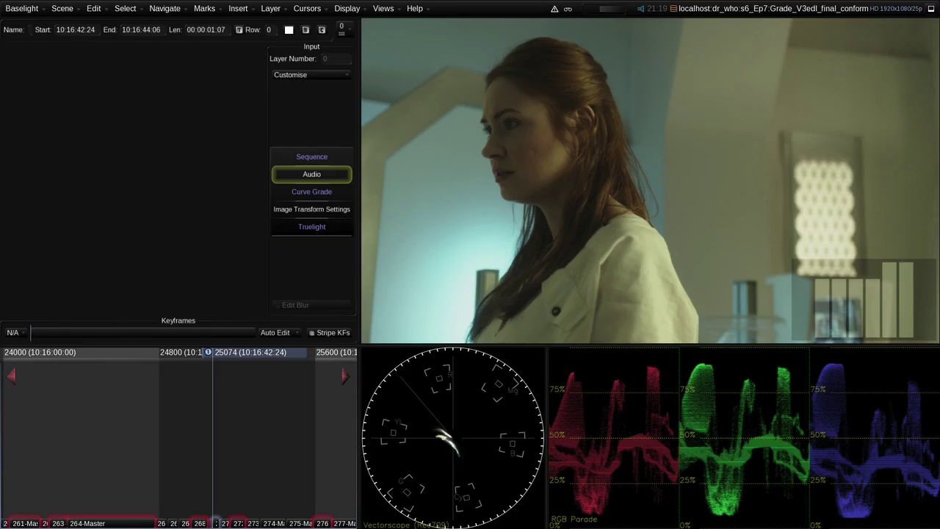
key(alt+6)
key(p)
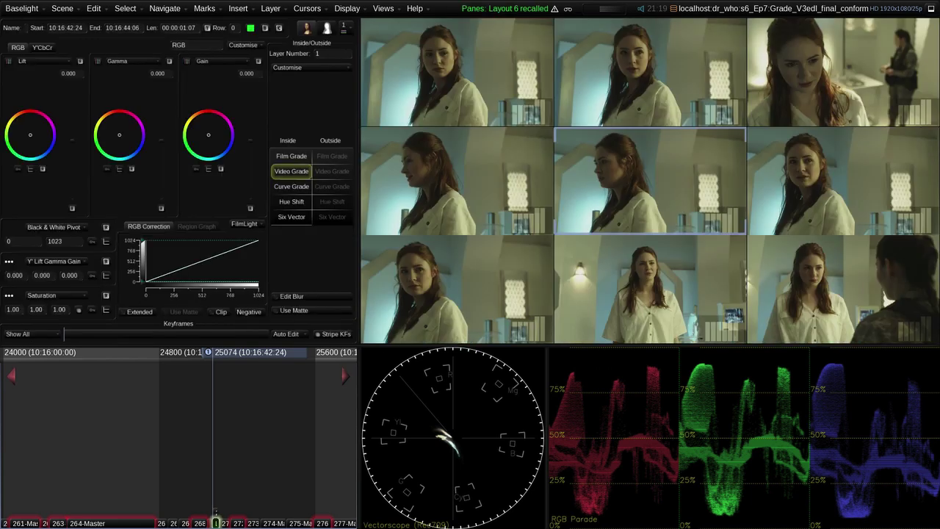
Adjust the gain and lift of the group's Video Grade layer to give the shots a cooler, more contrasty look.
drag(208, 136, 250, 134)
drag(72, 139, 72, 142)
drag(250, 135, 249, 134)
Add a second layer with a shape feathered at 50, and a third Film Grade layer with exposure 1.4 and contrast 1.10.
key(p)
key(s)
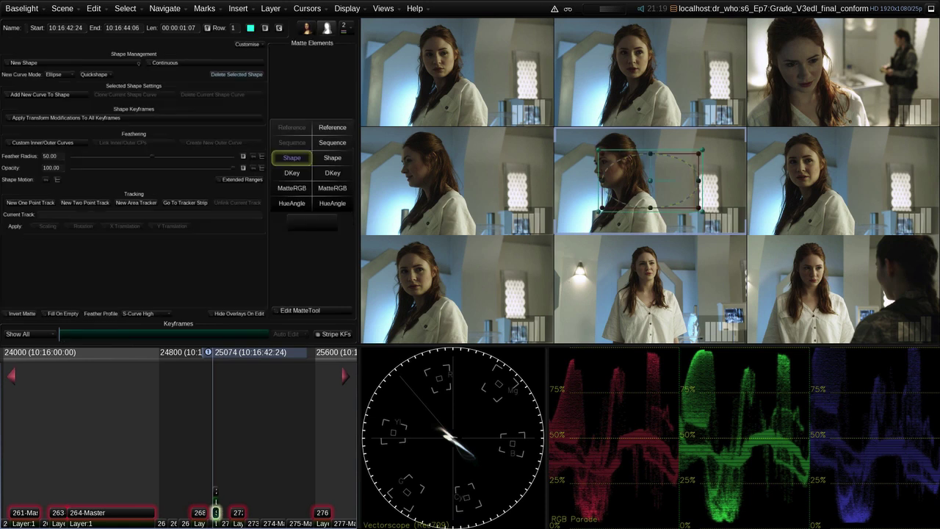
key(shift+v)
drag(250, 139, 250, 161)
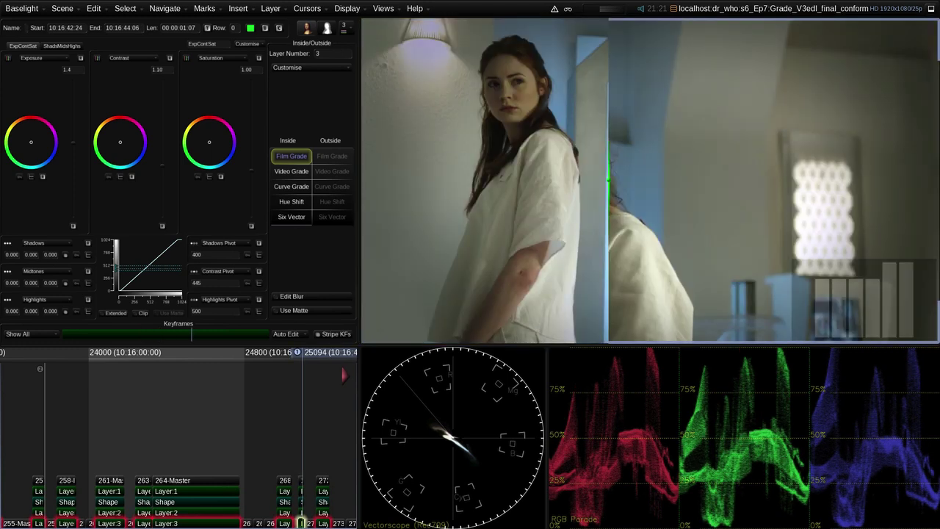
Compare the graded shots across the split-screen divider and in the large thumbnail view.
drag(609, 180, 593, 180)
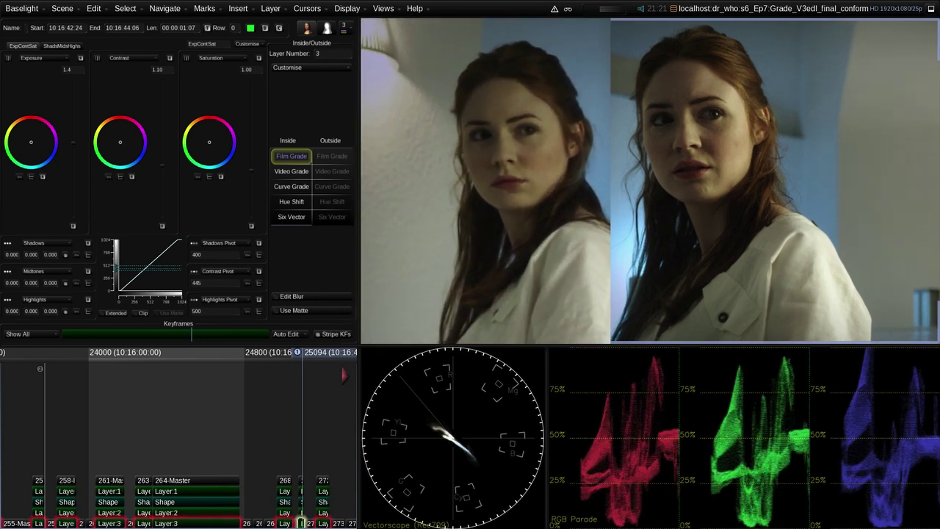
key(F2)
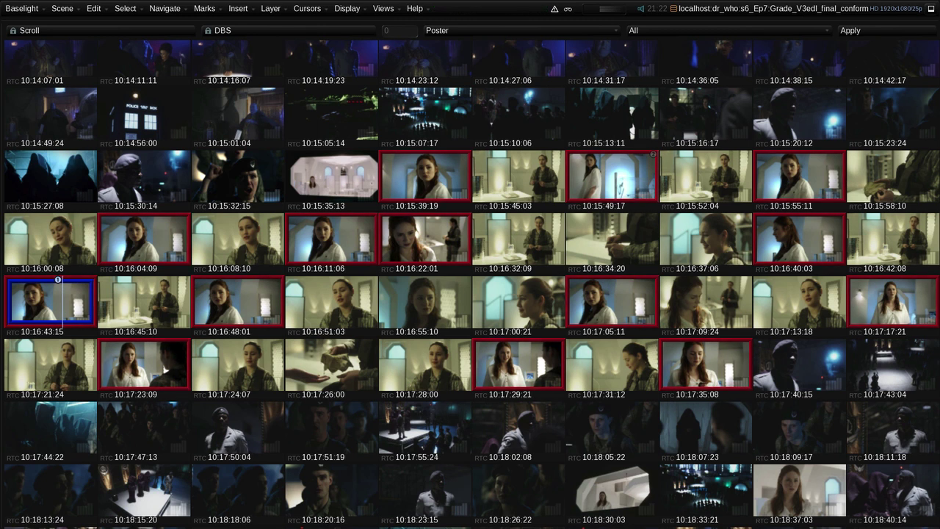
Recall Group 5 (scene_group2) and give the uniformed woman's shots a Video Grade layer with the gain balanced towards blue.
key(Page_Down)
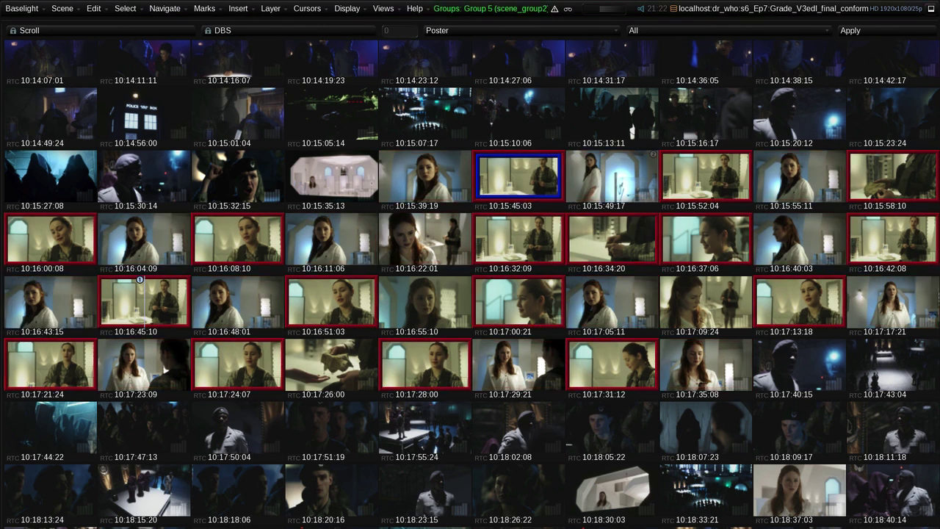
key(t)
key(p)
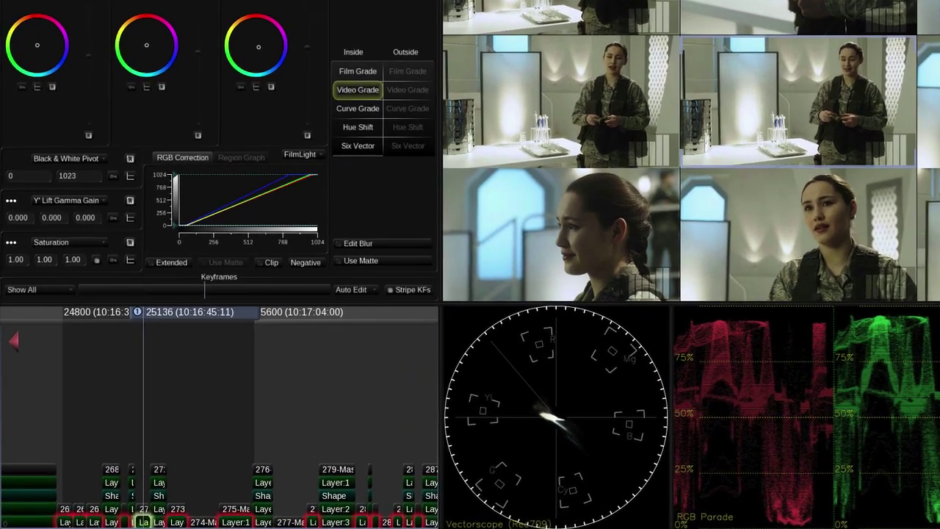
key(ctrl+v)
Return to the 10:16:37:06 shot among the scene's thumbnails and deselect all shots with Group 2 (Deselect All).
key(Page_Up)
key(Page_Up)
key(Page_Up)
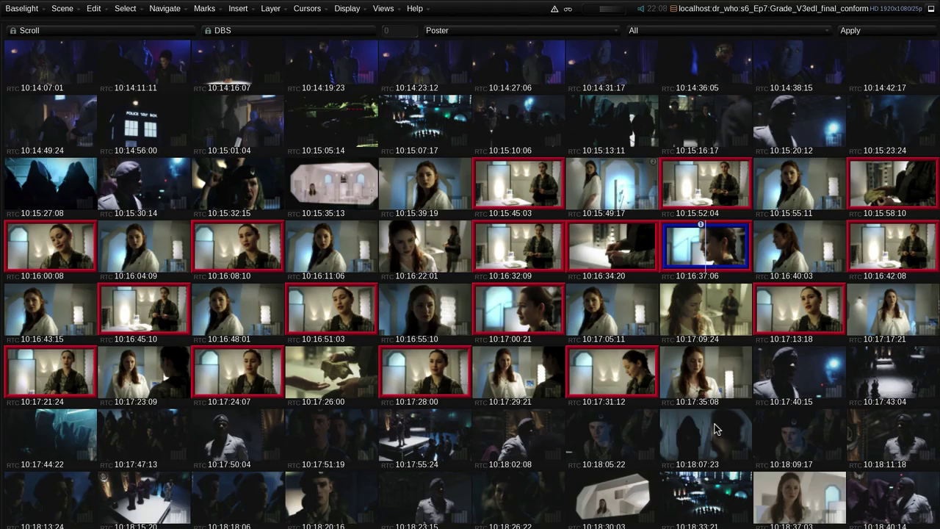
key(ctrl+shift+a)
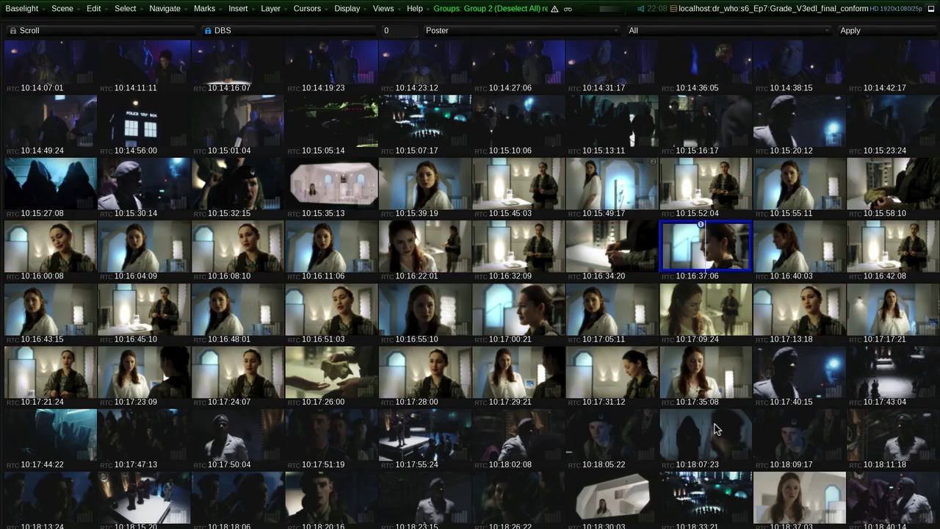
Browse the scene's earlier shot thumbnails and select the 10:13:07:17 shot.
drag(703, 125, 698, 400)
click(534, 213)
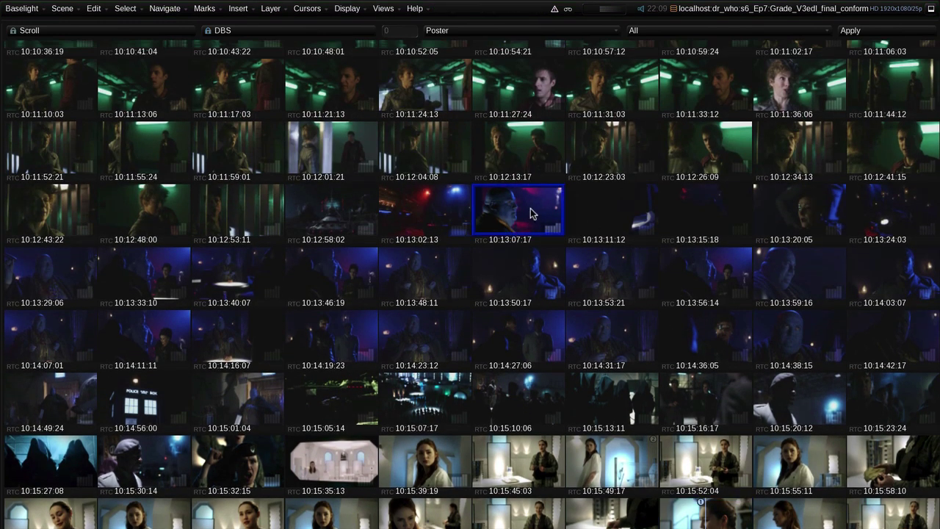
drag(534, 214, 50, 398)
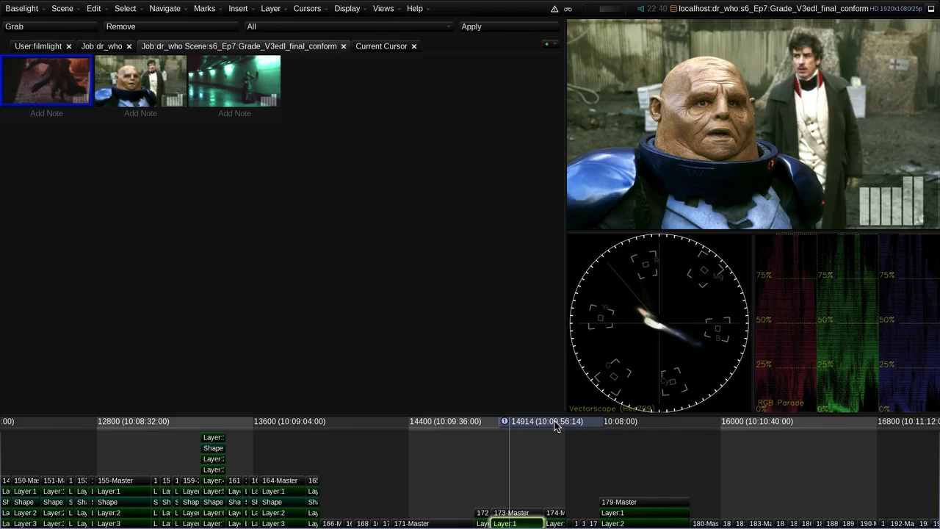
Grab a gallery still of the graded injured boy's shot at 10:09:16:06 and apply its grade to the two matching shots after it.
drag(556, 424, 358, 424)
click(50, 27)
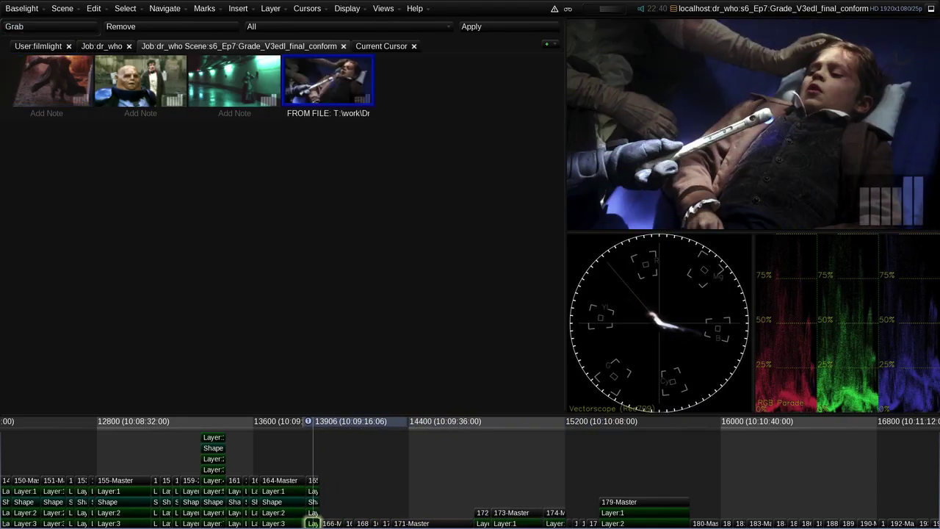
key(Page_Down)
key(Page_Down)
click(510, 30)
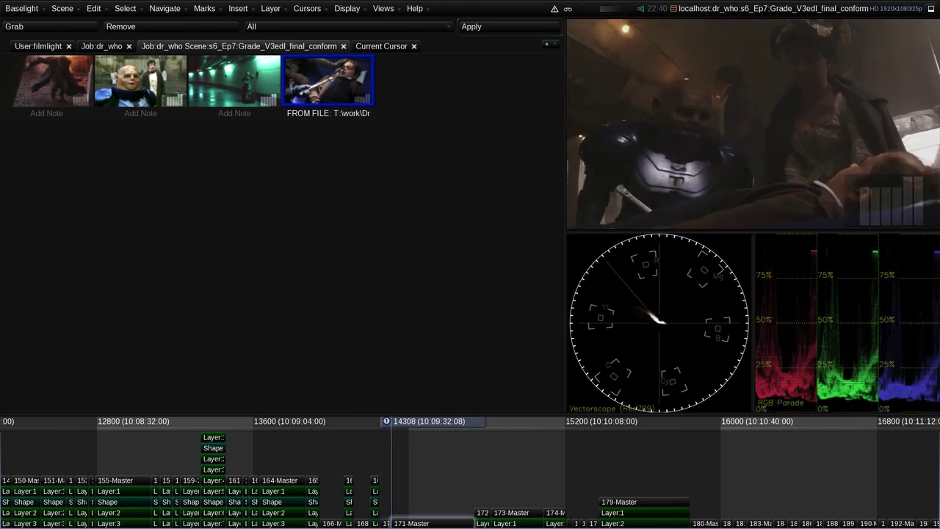
key(Page_Up)
key(Page_Up)
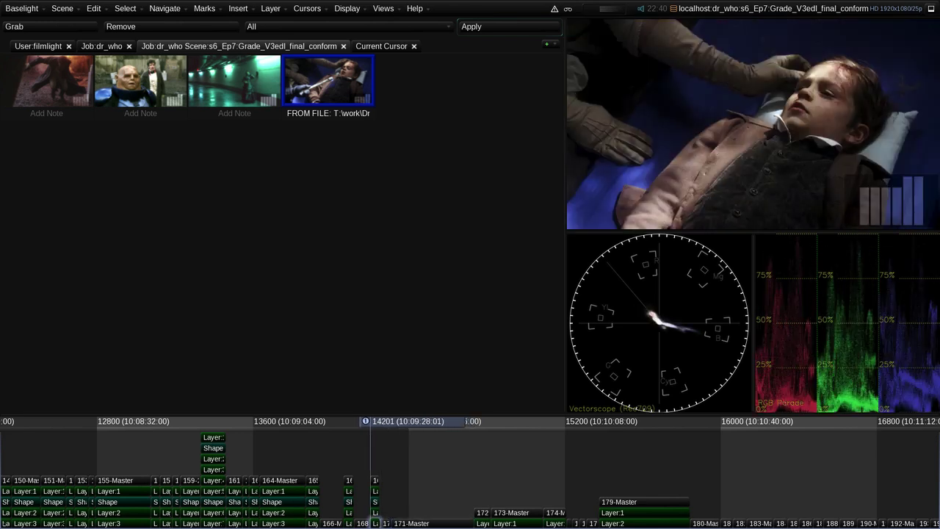
From shot 166, open the reference scene s6_Ep6:Dr_Who_s6_Ep_Ref, then return to the Grade_V3edl_final_conform scene.
drag(439, 423, 395, 423)
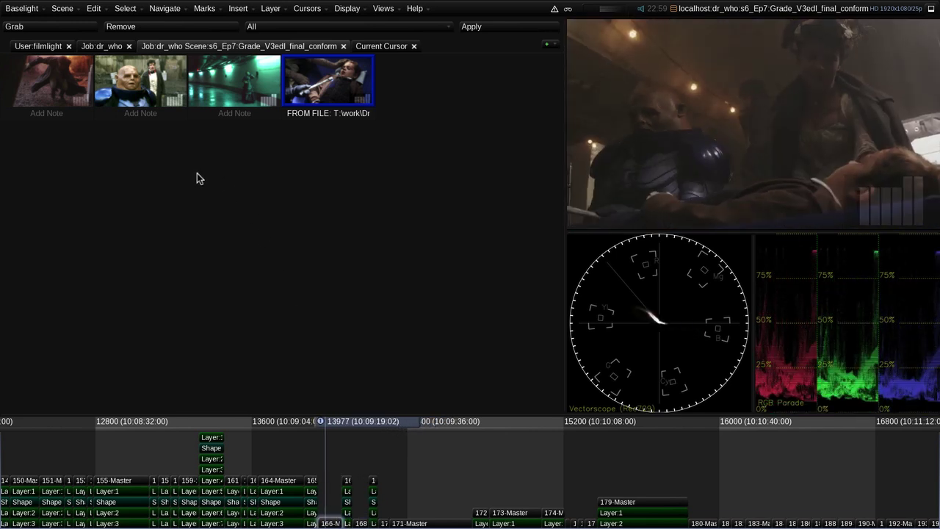
click(63, 9)
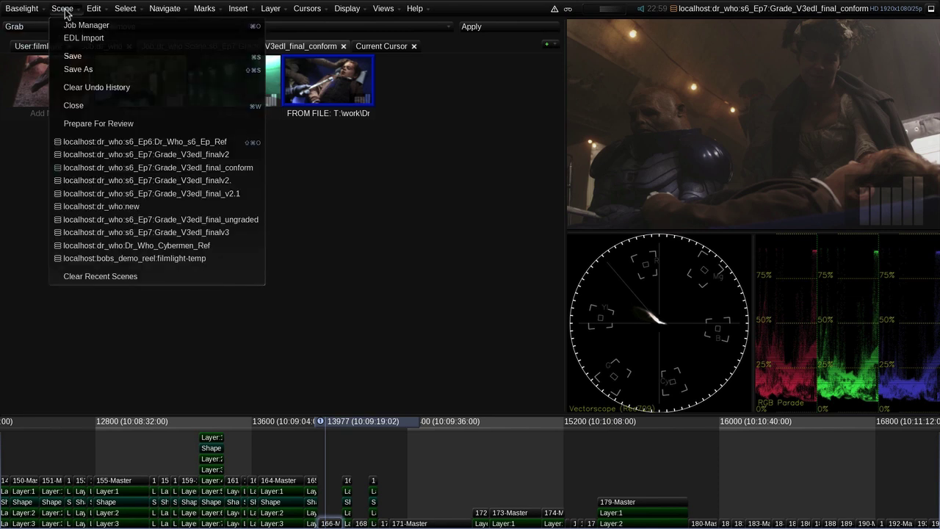
click(129, 141)
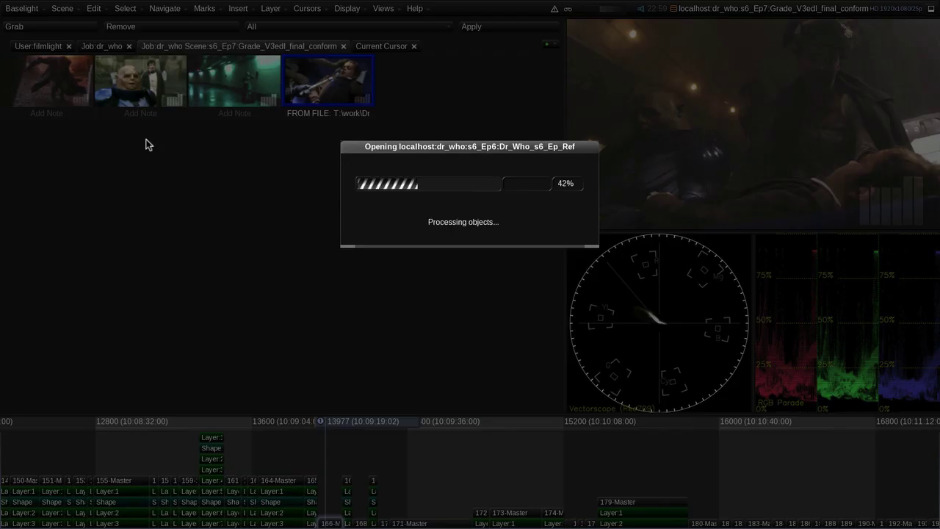
click(790, 9)
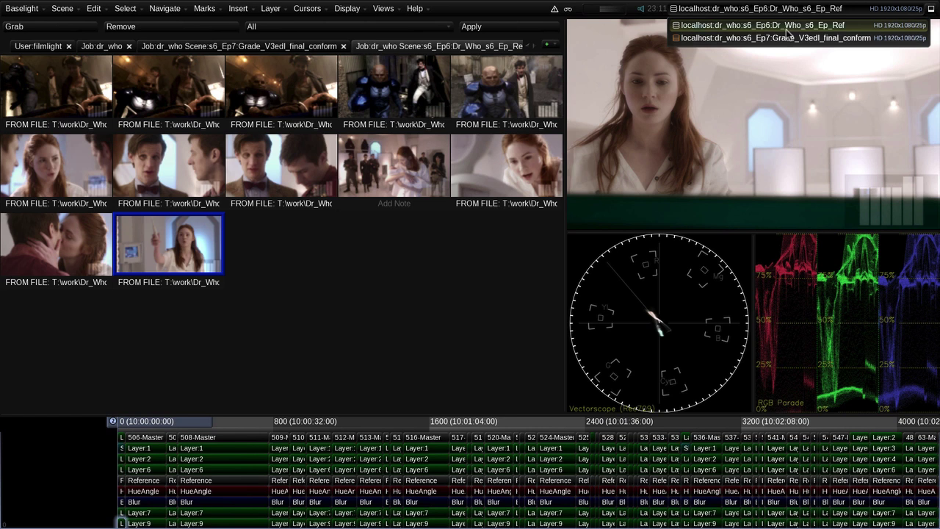
click(786, 37)
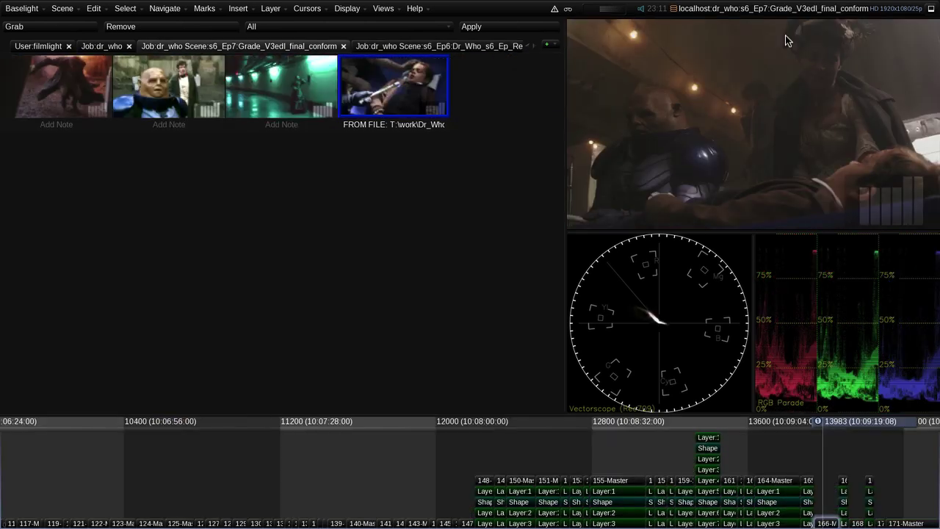
Apply the first still's grade in the Dr_Who_s6_Ep_Ref gallery to shots 166 and 168.
click(492, 48)
click(90, 89)
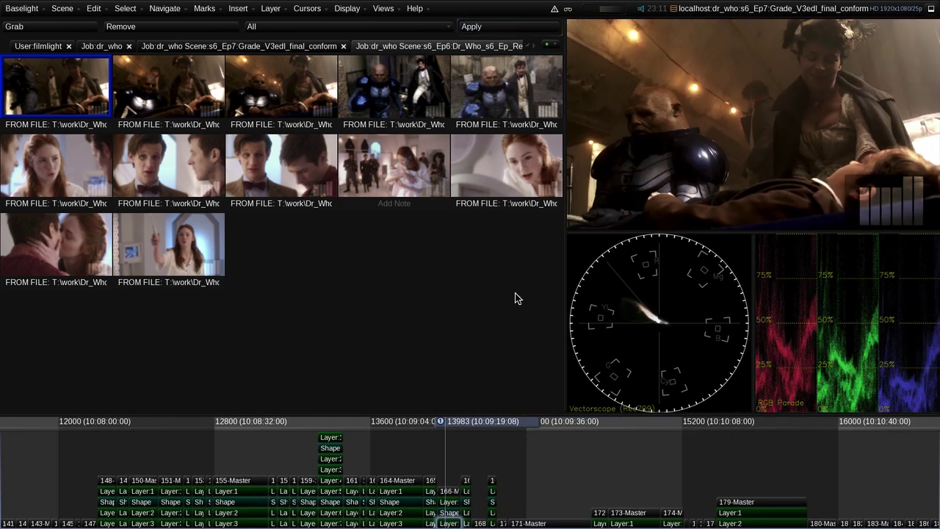
click(510, 423)
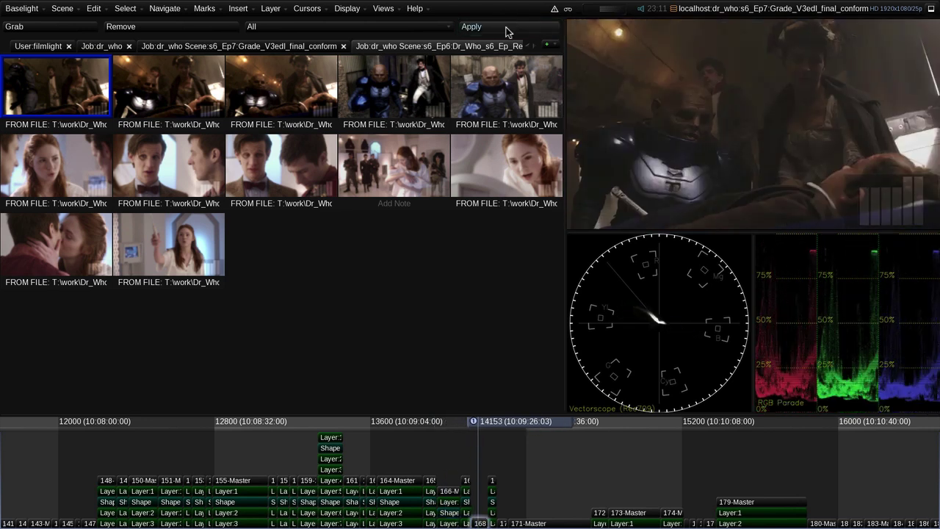
click(507, 29)
Apply the reference gallery's third still to the matching shot at 10:09:30:18.
click(502, 431)
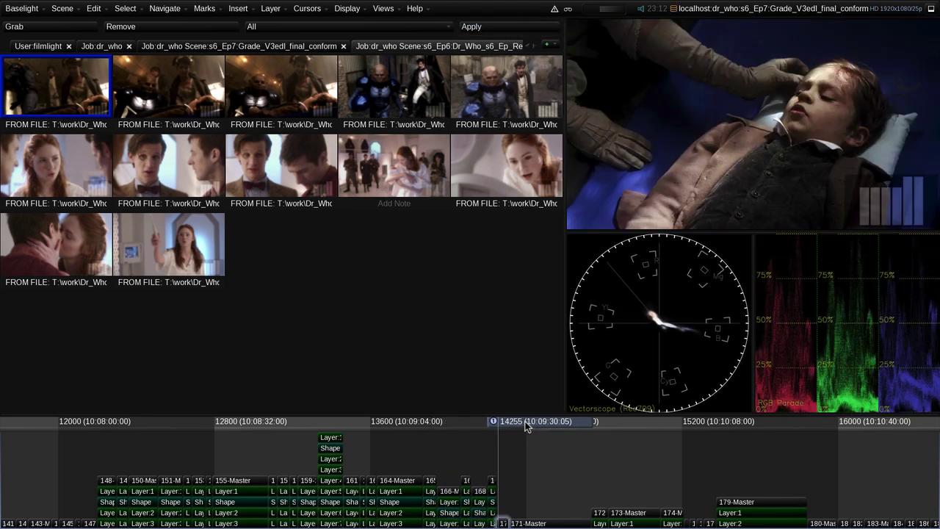
click(318, 96)
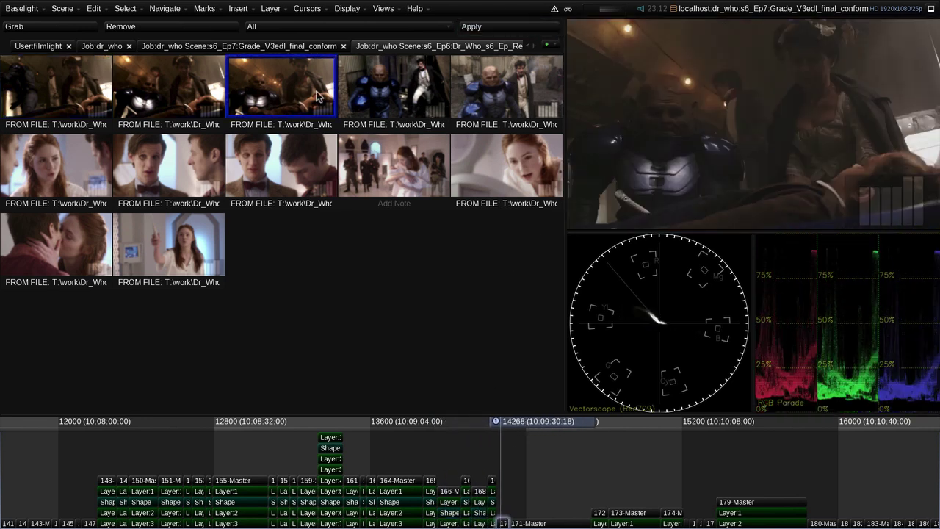
click(476, 30)
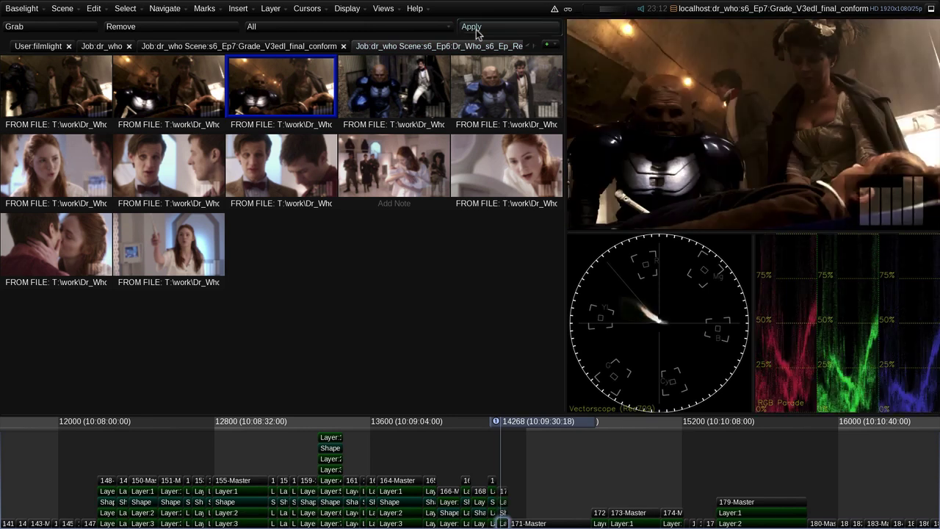
Look through the stills stored in the dr_who job gallery and the filmlight user gallery.
click(108, 47)
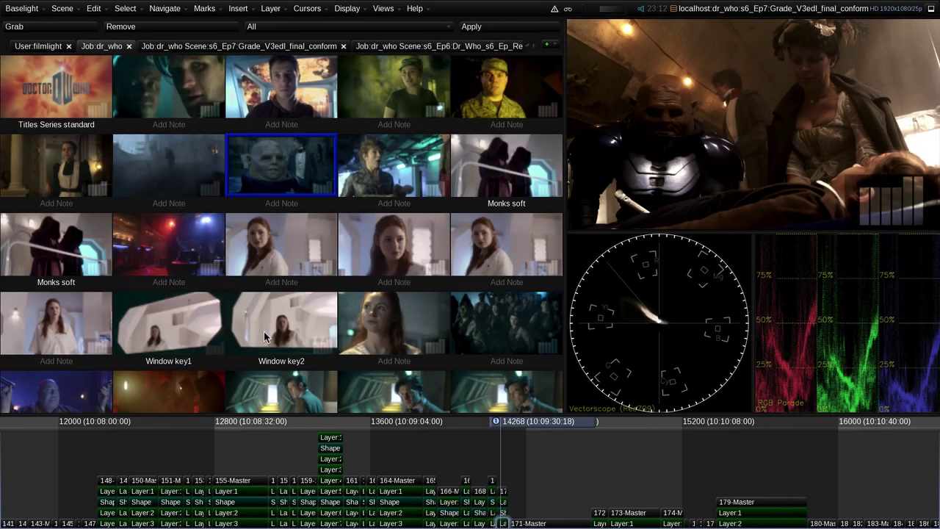
scroll(259, 331, down, 5)
scroll(259, 321, down, 4)
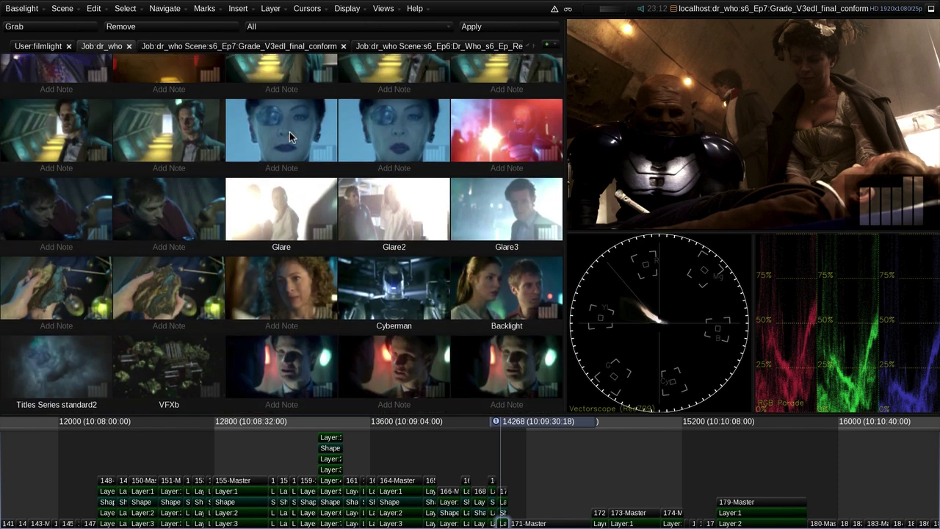
click(37, 47)
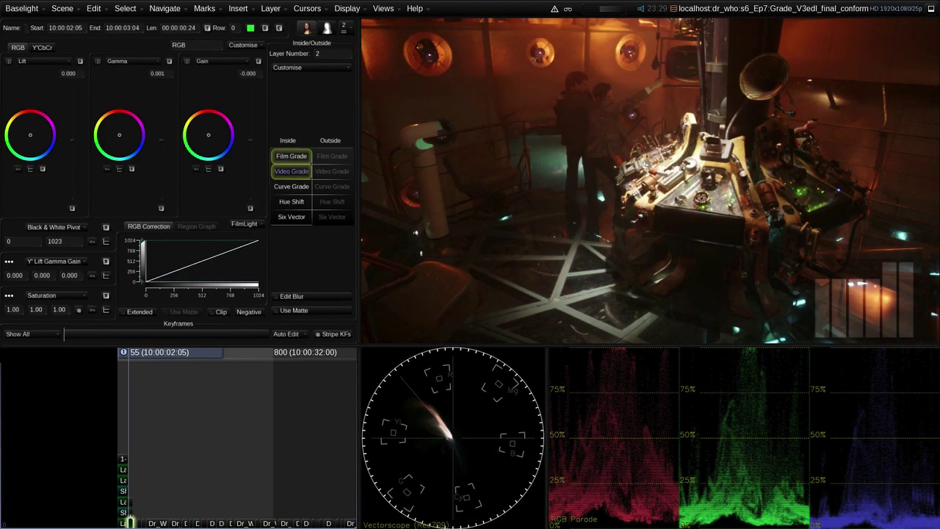
Grade the 10:00:03:04 shot with a Video Grade (lift -0.014, gain 0.317) and a Film Grade layer with contrast 1.06.
click(291, 156)
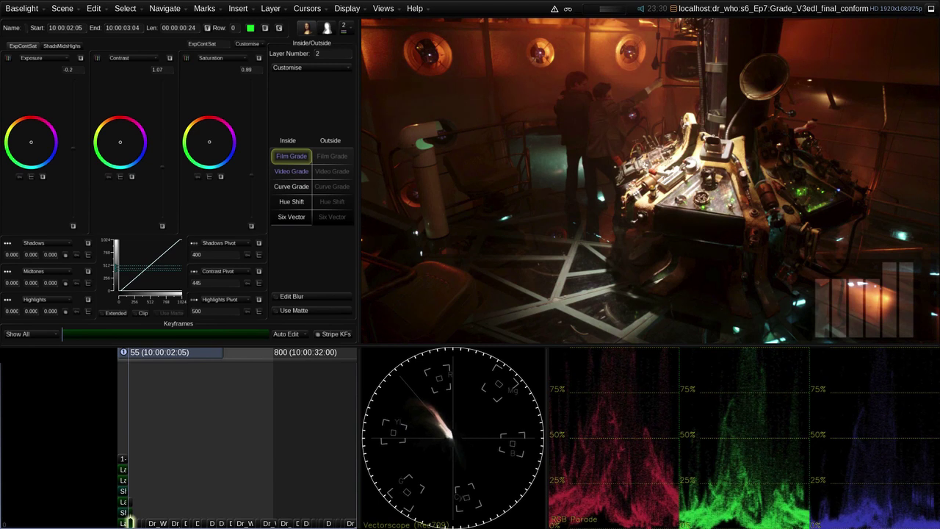
key(Down)
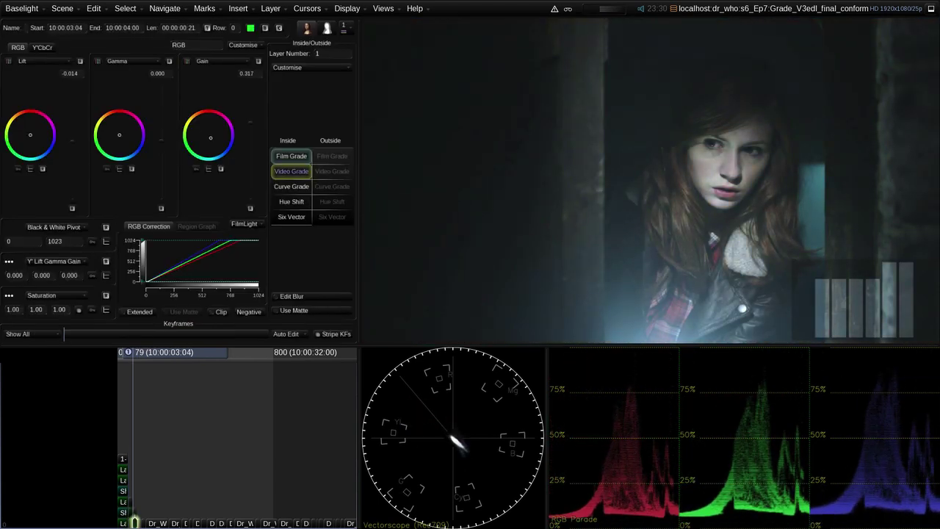
key(p)
click(290, 155)
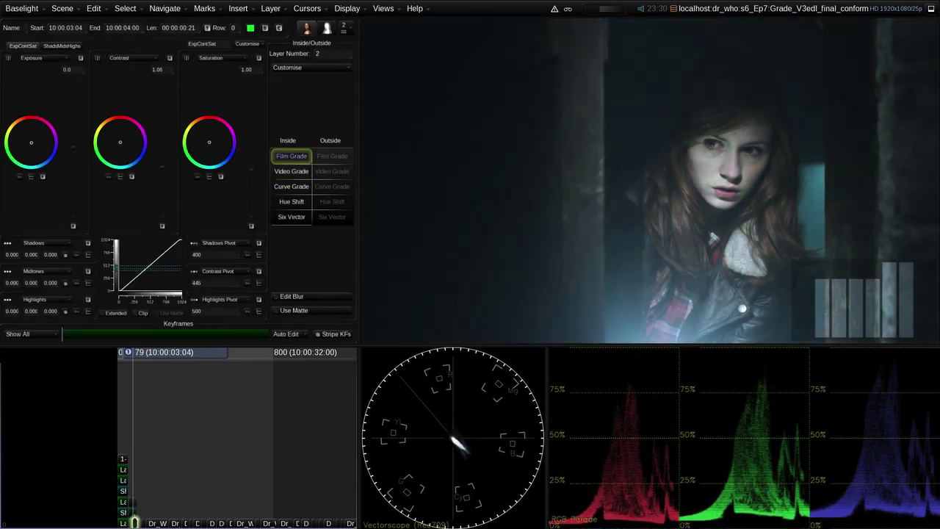
Grade the 10:00:04:00 wall shot with Video Grade lift -0.028, gamma 0.052, a Film Grade exposure of -0.8, and a fourth layer's gain away from red.
key(Down)
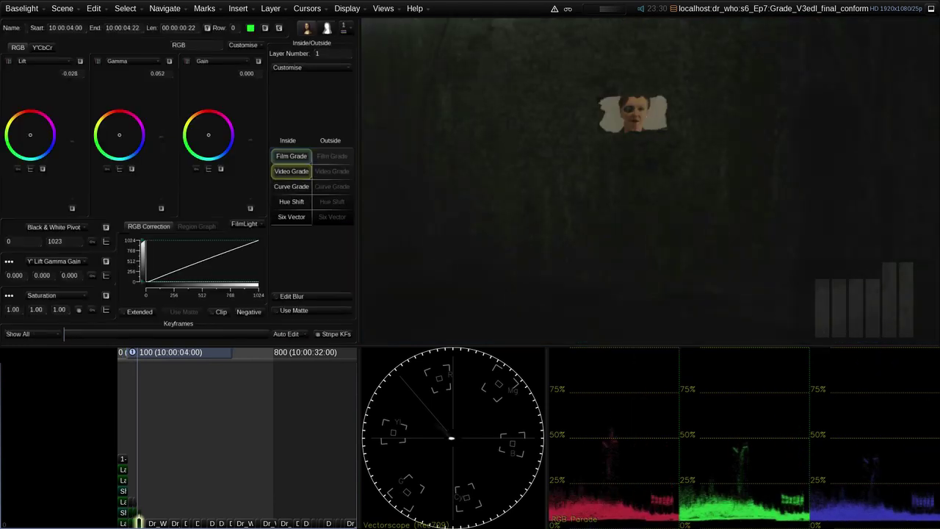
key(p)
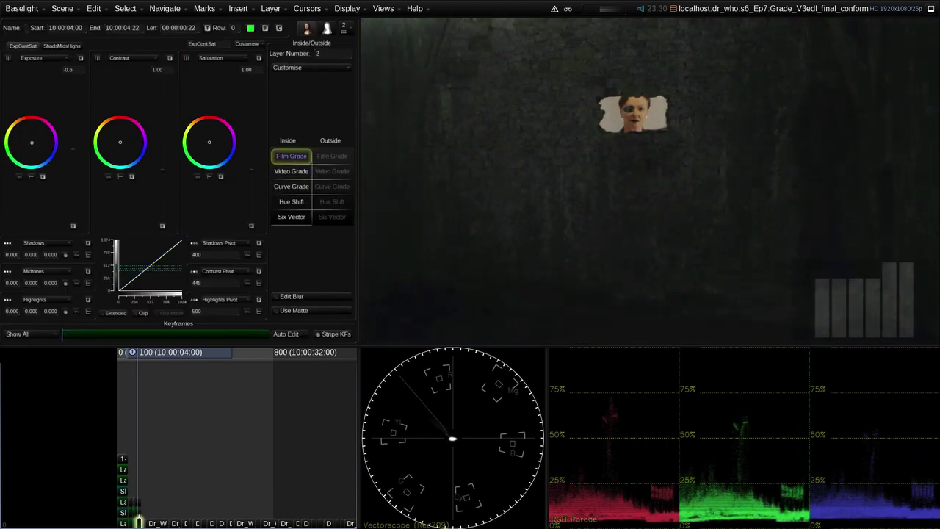
key(p)
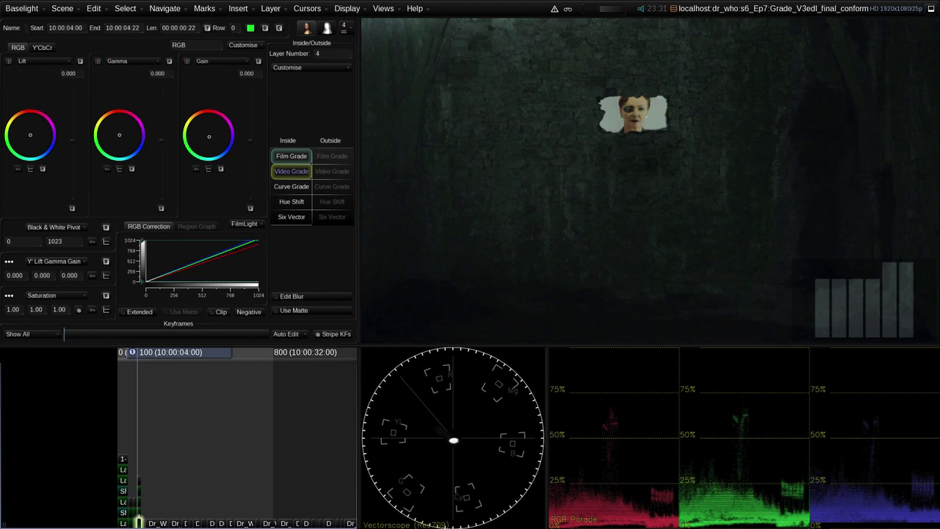
Give the 10:00:04:22 shot a blue-tinted Video Grade (lift -0.016, gain 0.319) and a Film Grade layer with exposure 0.2, contrast 1.12, saturation 1.32.
key(Down)
key(F2)
key(Up)
key(Up)
key(Down)
key(Down)
click(63, 306)
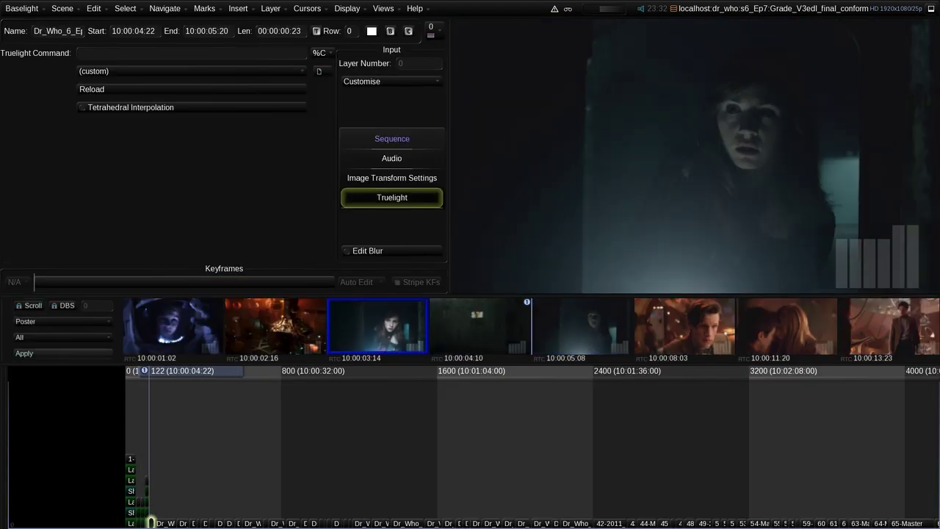
click(64, 354)
click(150, 512)
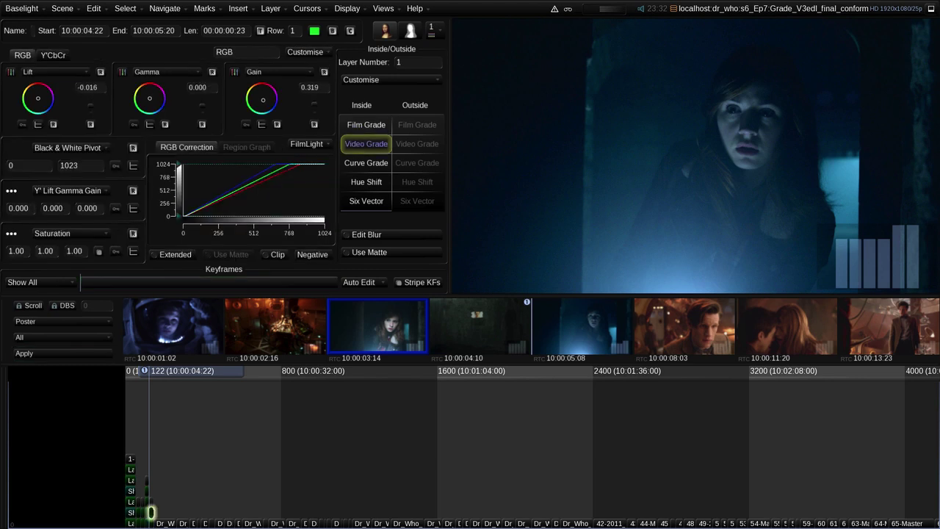
key(p)
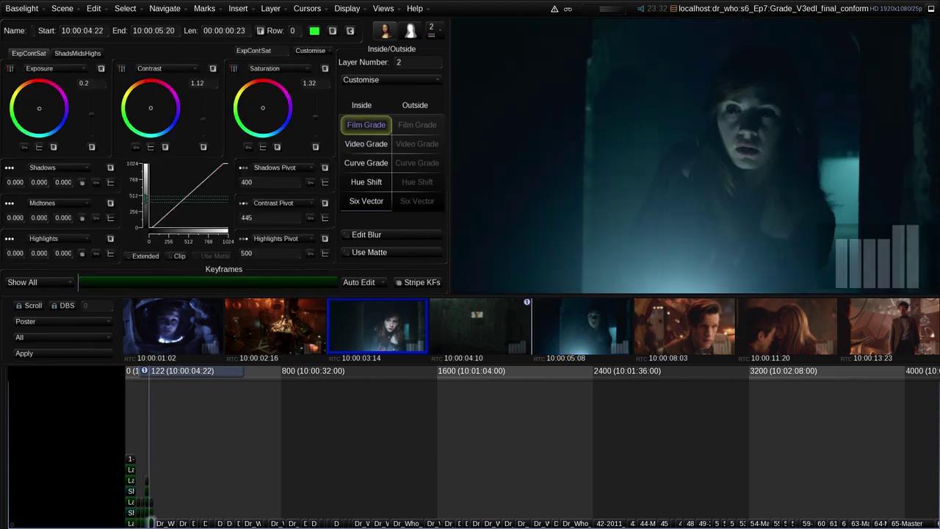
Add a third layer with an ellipse shape around the woman's face, feather radius 0.40, and a Video Grade gain of 0.314.
drag(726, 88, 771, 163)
key(m)
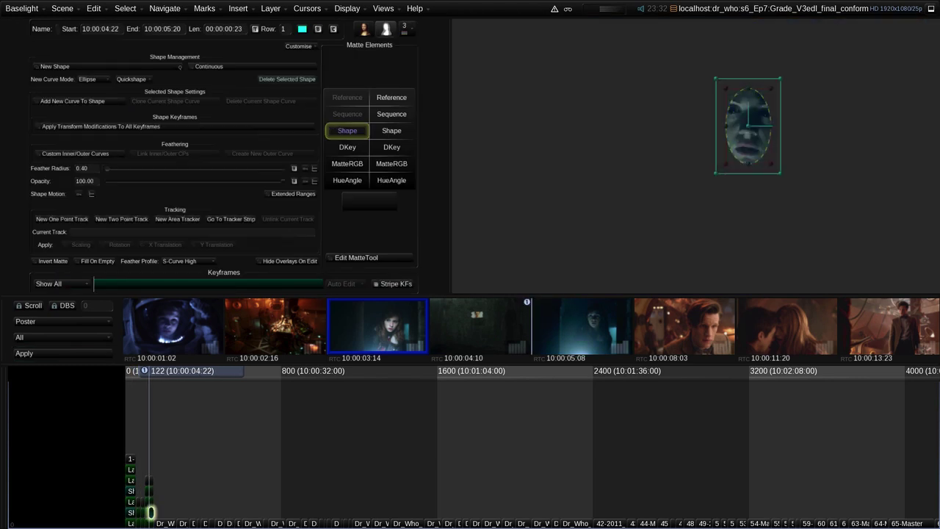
click(151, 522)
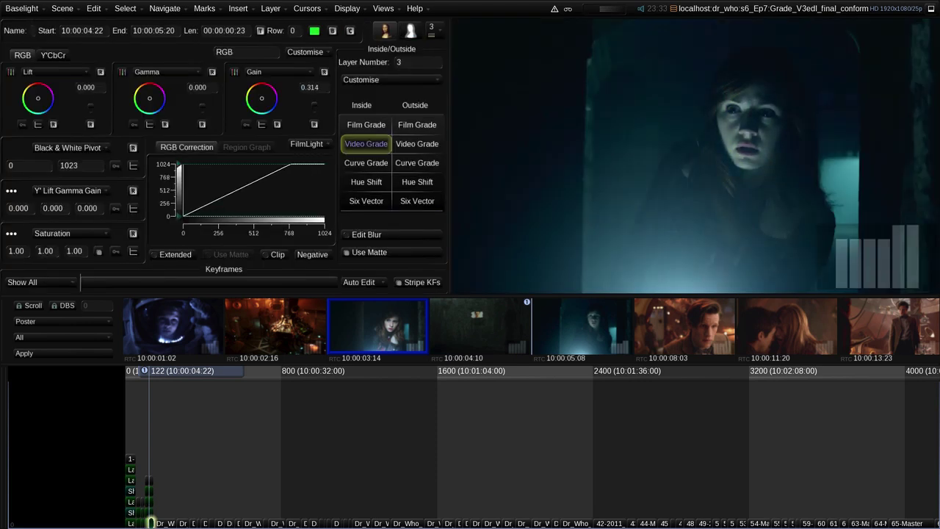
Grade the 10:00:05:20 shot with Video Grade lift -0.039 and a Film Grade layer at exposure -0.2, contrast 1.01, saturation 0.96.
key(Page_Down)
key(F4)
key(p)
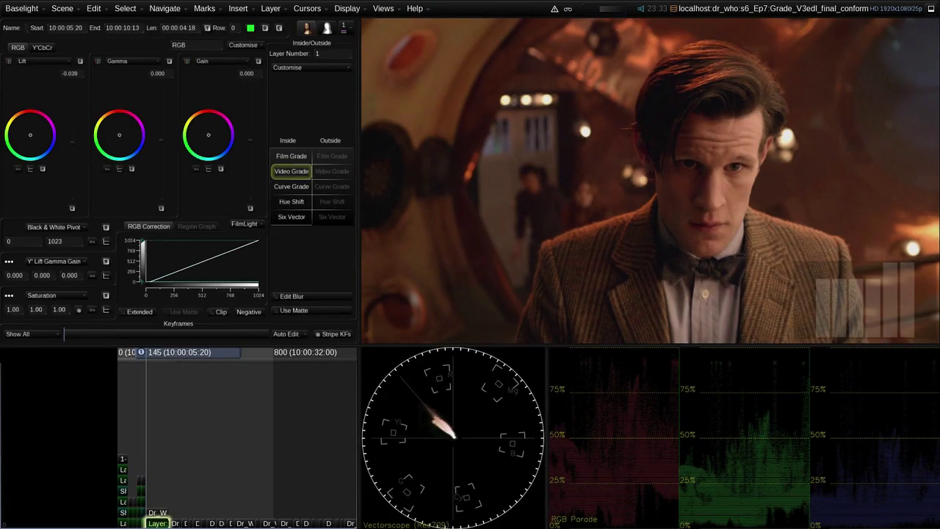
key(p)
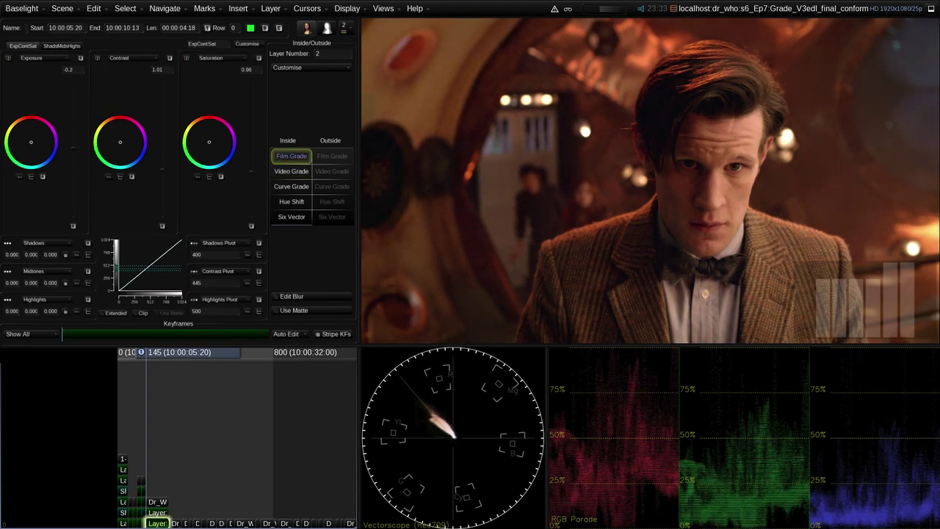
Add a third layer to the embracing couple's shot at 10:00:10:13 with Video Grade gamma -0.057 and gain 0.160.
key(Page_Down)
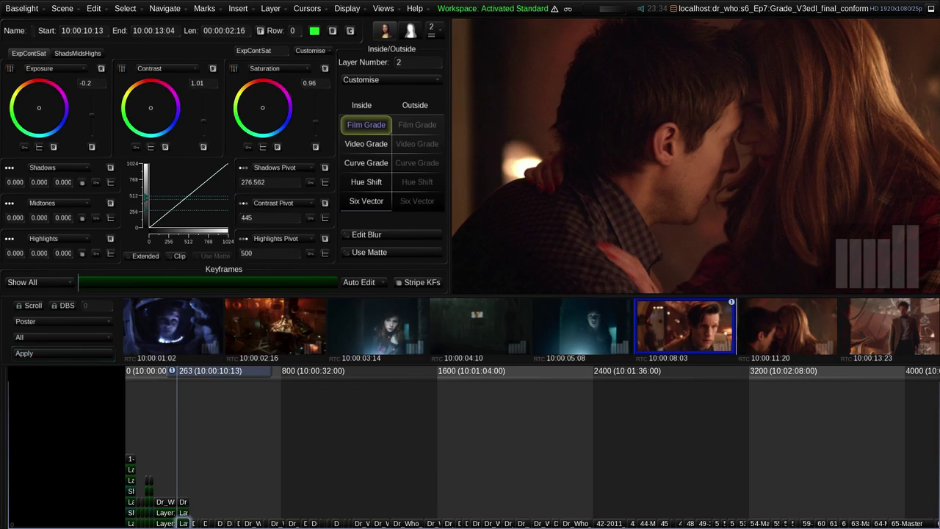
key(p)
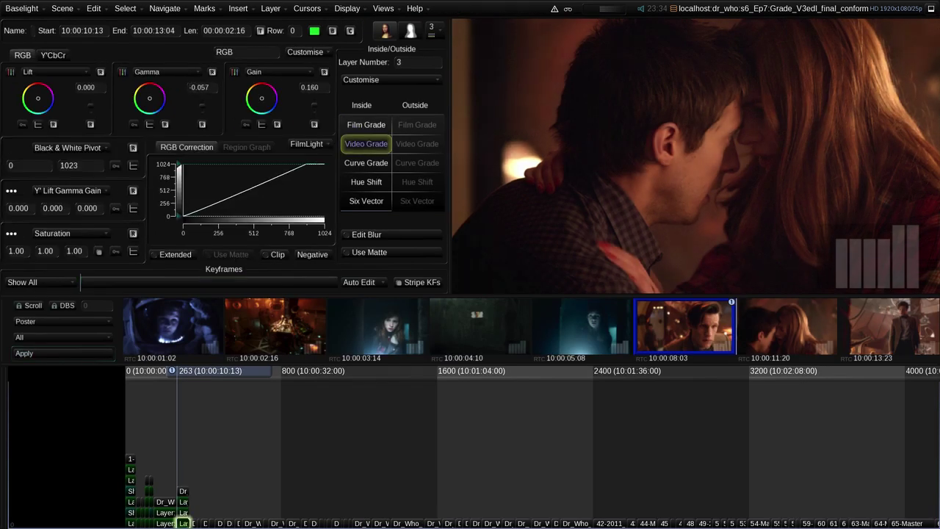
click(366, 125)
Apply matching grades from already graded shots' thumbnails to the shots at 10:00:13:04 and 10:00:14:18.
key(Page_Down)
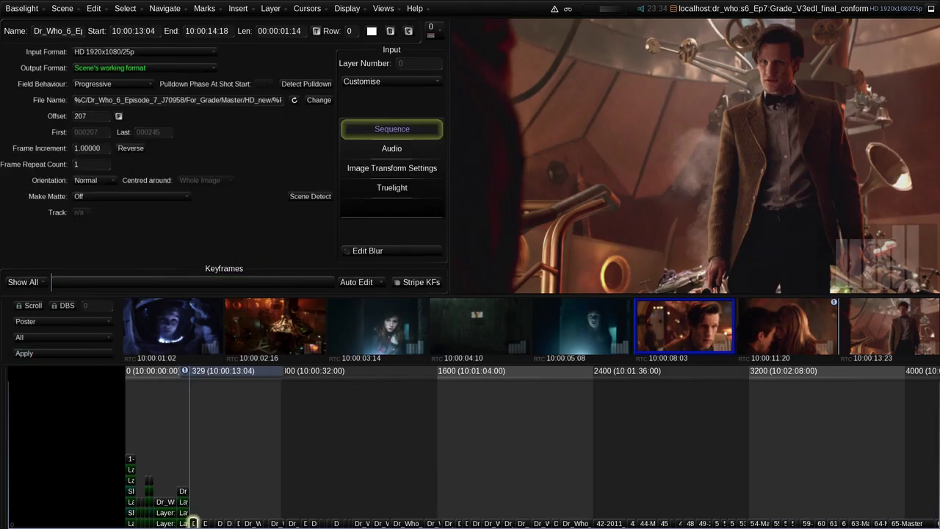
click(44, 354)
key(Page_Down)
click(787, 326)
click(45, 353)
key(Page_Down)
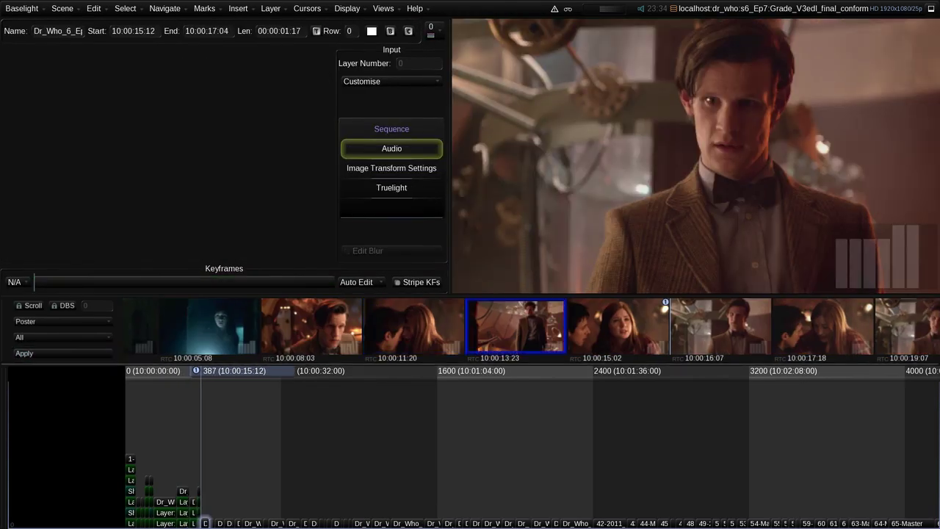
Apply matching grades to the shots from 10:00:16:07 through 10:00:23:04, reusing the already graded shots of the same people.
key(Down)
click(812, 327)
key(Down)
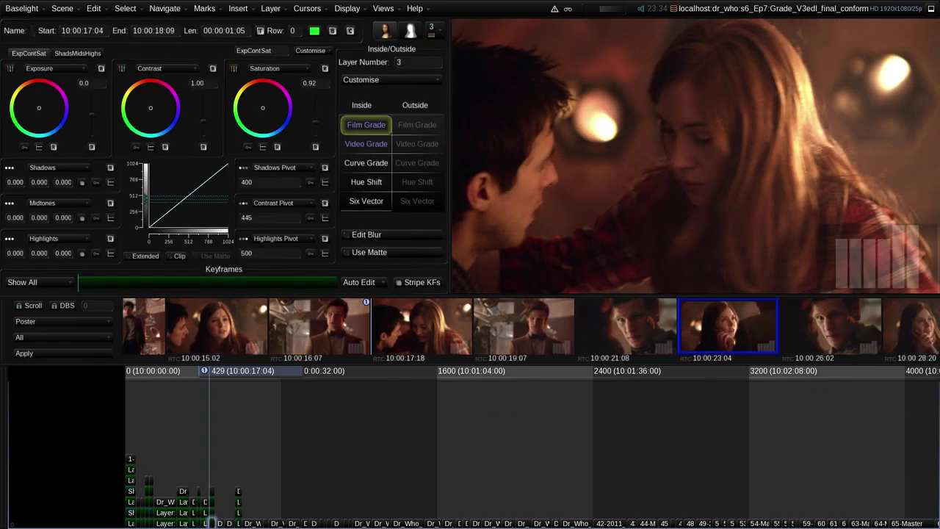
click(321, 326)
click(44, 354)
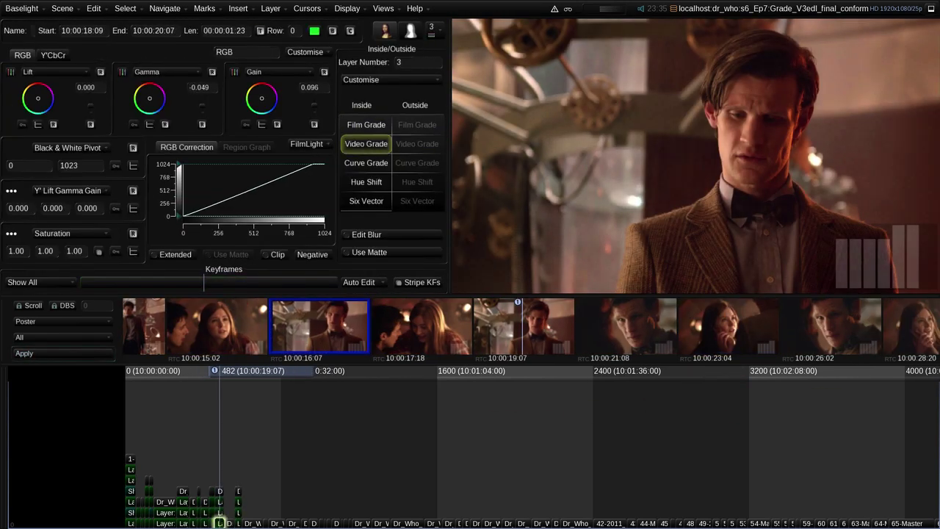
key(Down)
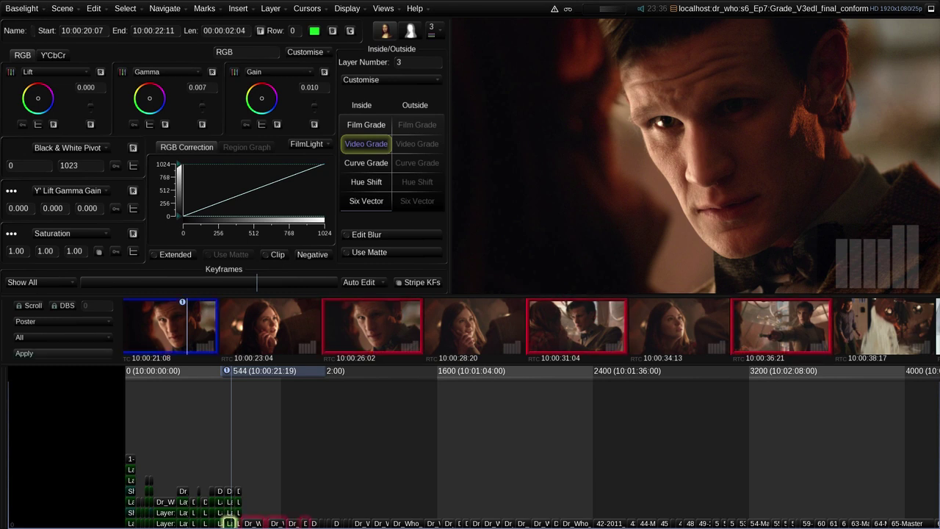
Paste the 10:00:21:08 grade onto the shots at 10:00:26:02, 10:00:31:04 and 10:00:36:21, and the 10:00:23:04 grade onto 10:00:28:20, 10:00:34:13 and 10:00:38:17.
key(ctrl+v)
key(Down)
key(Down)
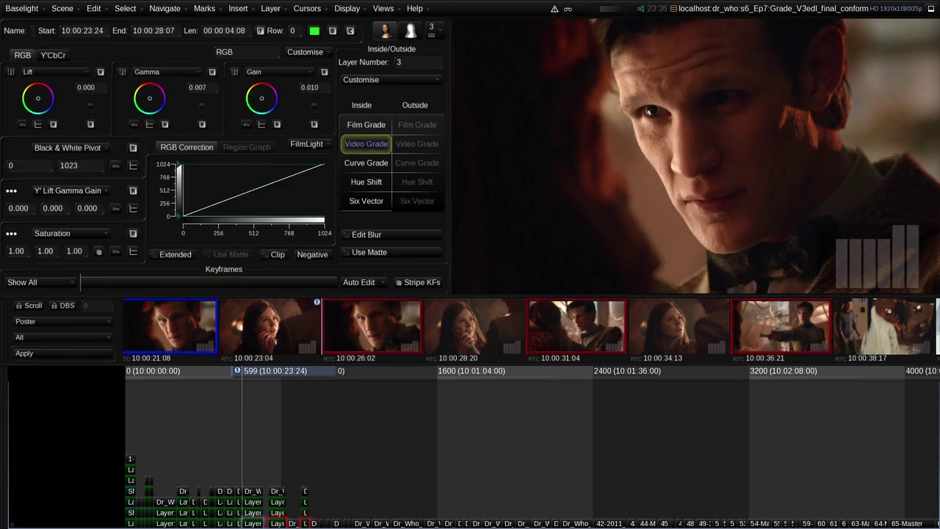
key(Down)
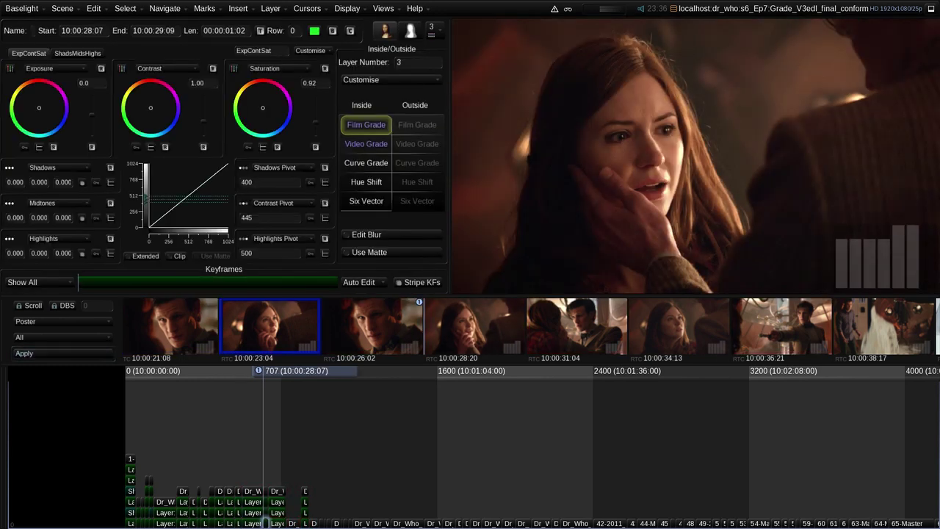
key(Down)
key(Down)
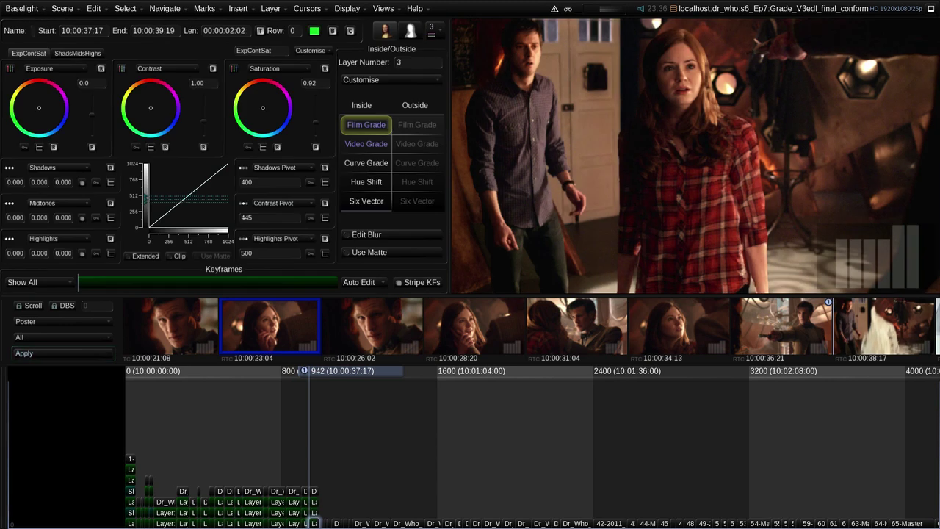
Add a fourth layer to the 10:00:38:17 shot with a Video Grade and Film Grade contrast 0.89 and saturation 0.86.
key(p)
key(f)
key(v)
key(f)
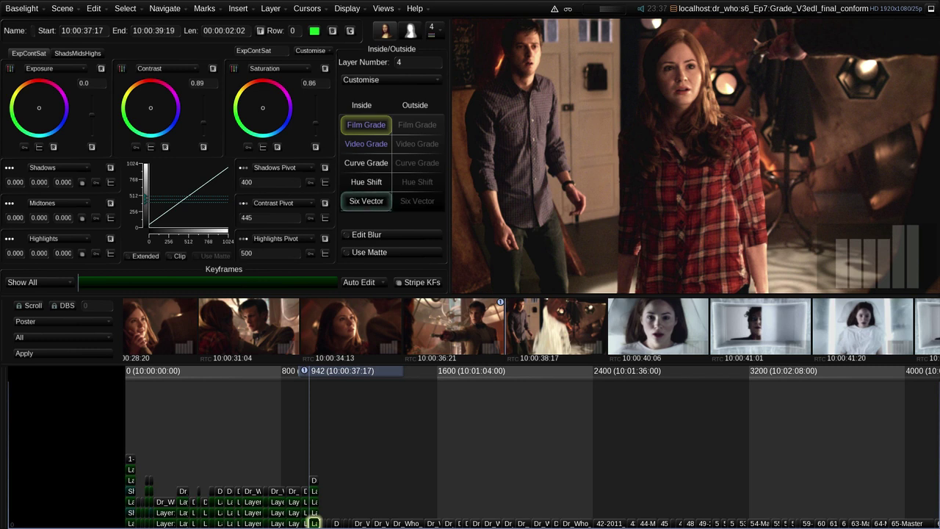
Play back the graded sequence from the first frame.
drag(310, 371, 126, 371)
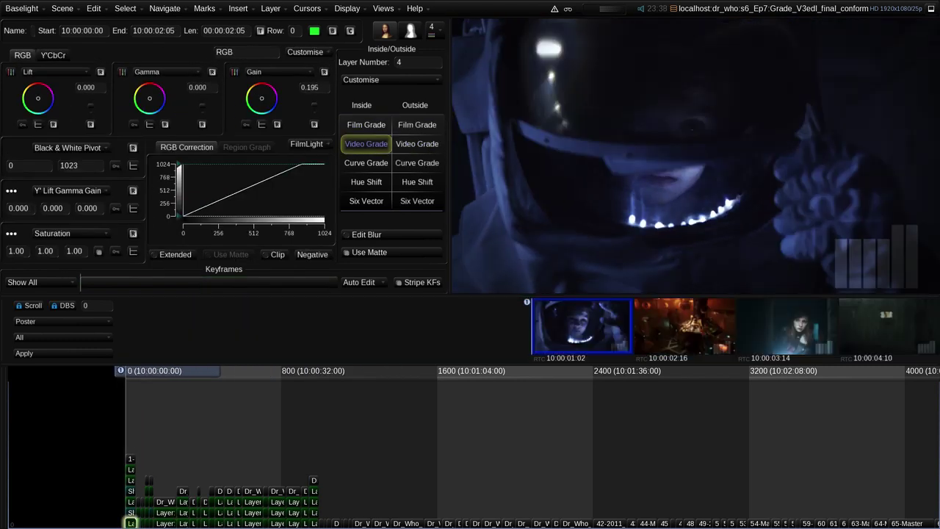
key(space)
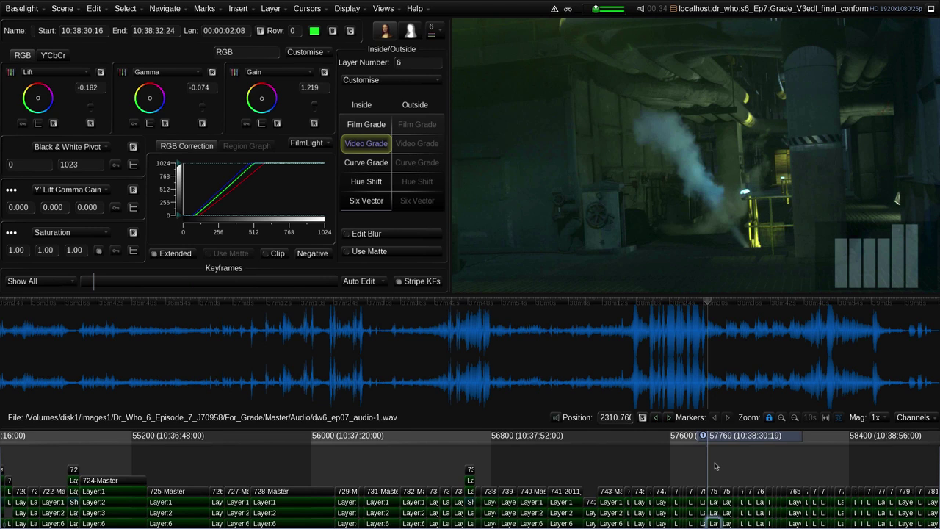
key(Escape)
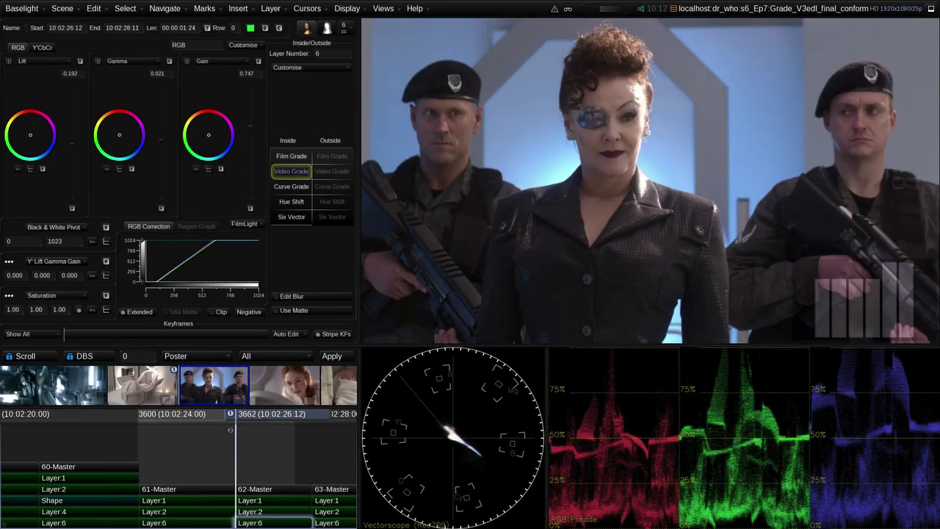
On shot 63, add a HueAngle-keyed layer with lift 0.260 and gamma 0.147, plus an eighth layer with lift -0.070, gamma -0.066 and saturation 1.13.
key(h)
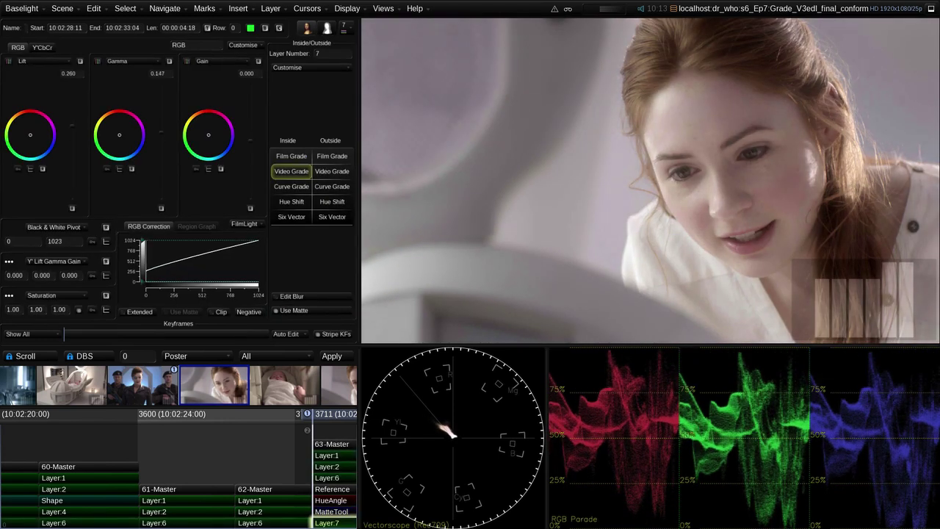
key(p)
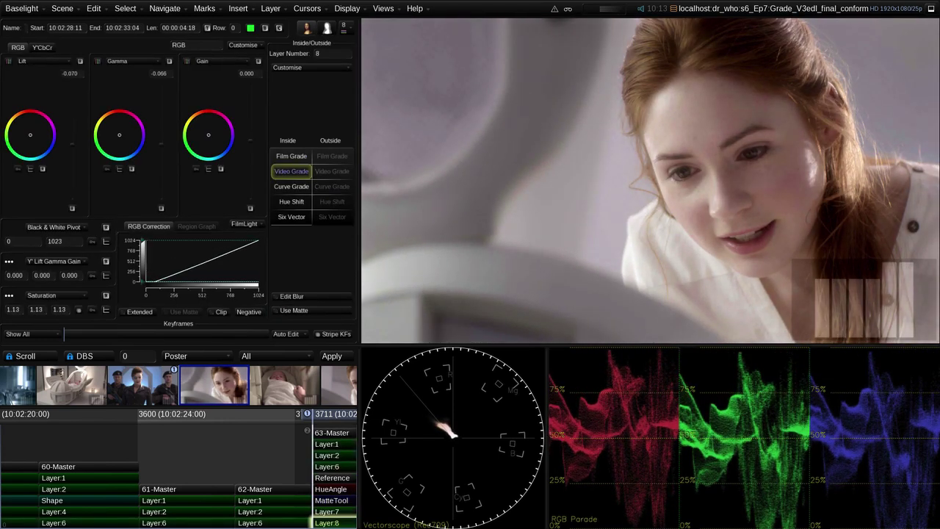
drag(363, 224, 362, 262)
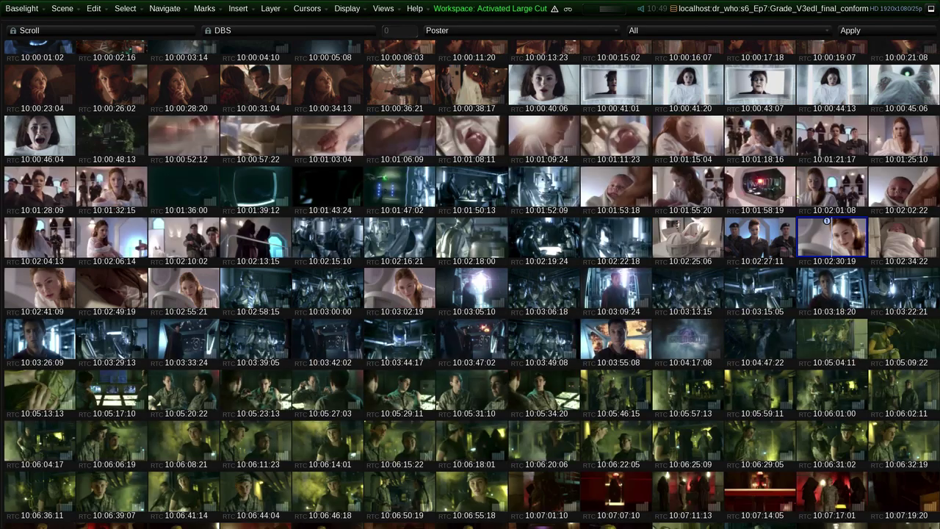
Find the robed man's shot at 10:19:13:04 among the scene's thumbnails and examine its fourth layer's shape.
scroll(470, 283, down, 8)
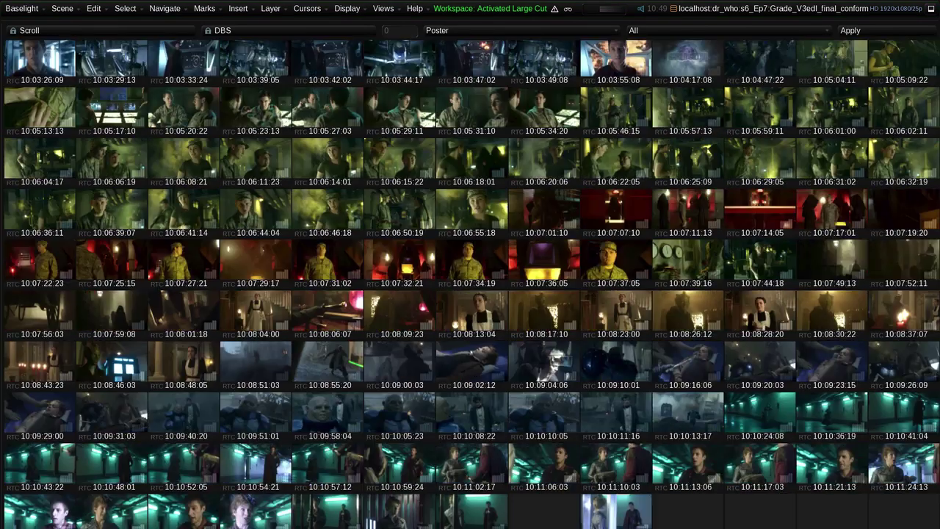
scroll(470, 283, down, 8)
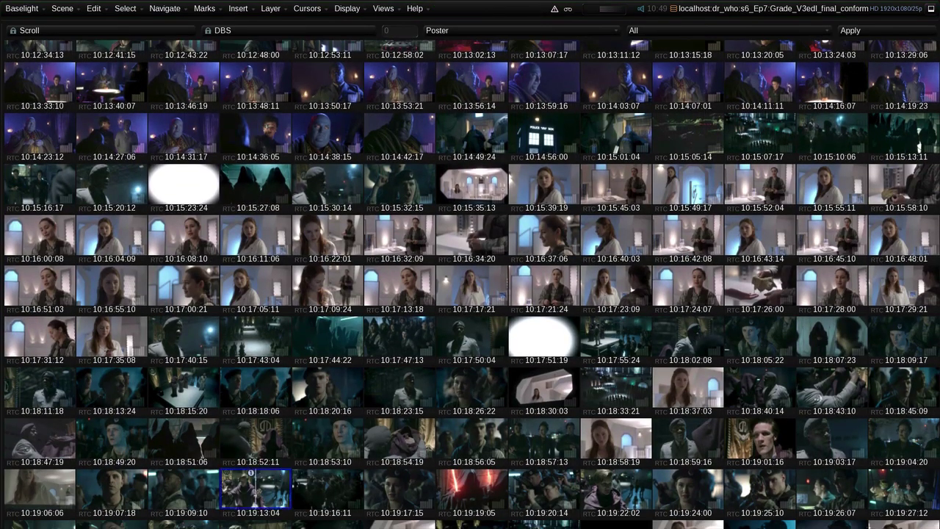
key(Escape)
click(162, 523)
click(162, 512)
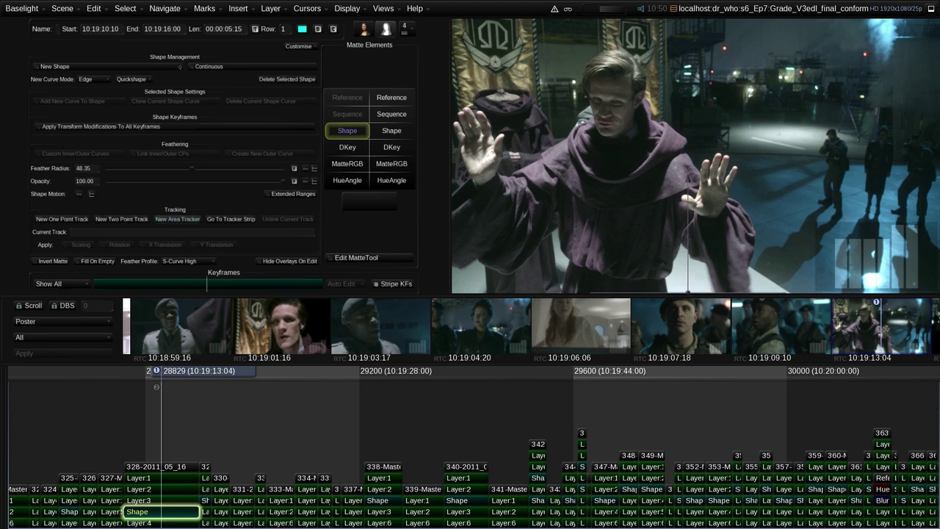
key(v)
key(v)
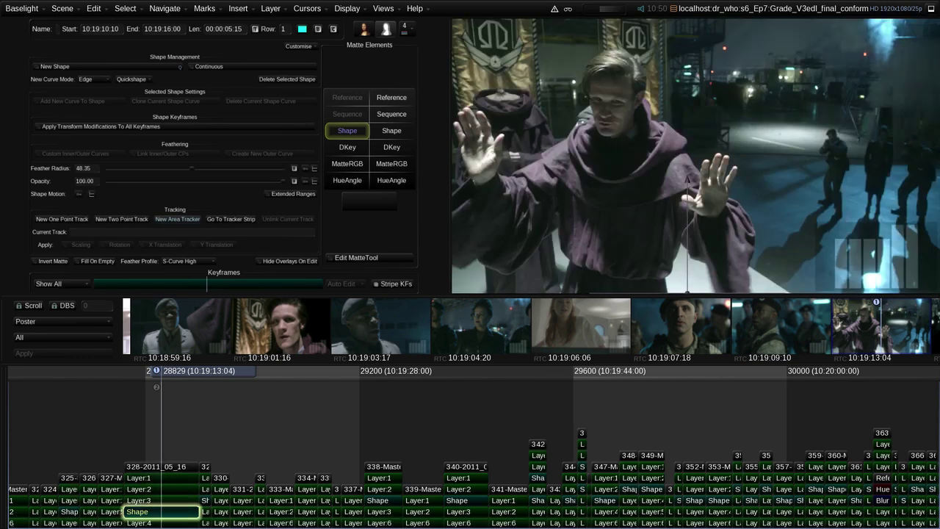
Add a fifth layer with a hand-adjusted shape across the robed man and the area beside him, and check its matte.
click(161, 523)
key(s)
drag(656, 115, 843, 173)
drag(656, 116, 694, 120)
drag(891, 188, 878, 219)
drag(556, 138, 537, 165)
drag(811, 185, 814, 194)
drag(686, 176, 681, 188)
key(m)
key(m)
key(m)
Darken the area outside the fifth layer's shape with Video Grade lift -0.098 and gain -0.030.
key(Down)
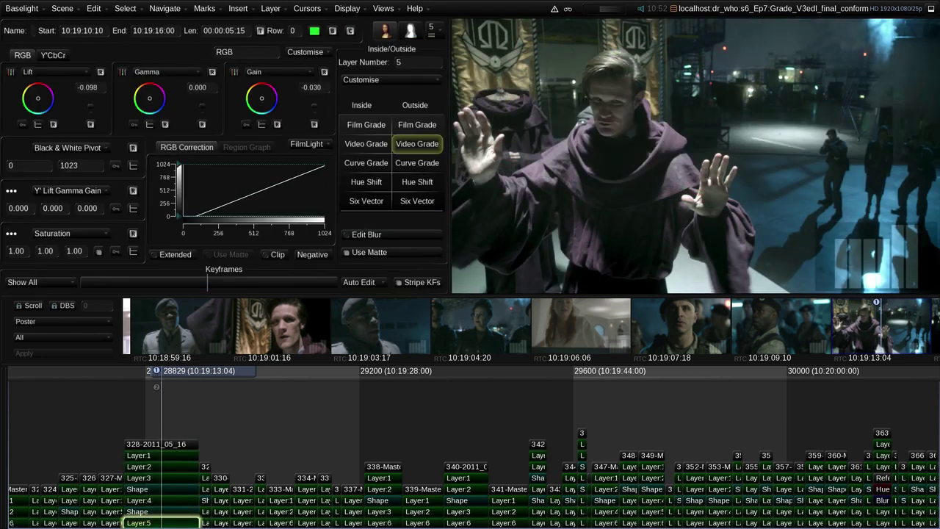
scroll(312, 87, down, 5)
key(d)
key(d)
Add a sixth layer with another shape and set the Video Grade gain inside it to -0.249.
key(p)
drag(697, 42, 697, 170)
scroll(697, 171, down, 2)
drag(697, 65, 697, 33)
key(m)
key(Down)
scroll(311, 88, down, 5)
key(d)
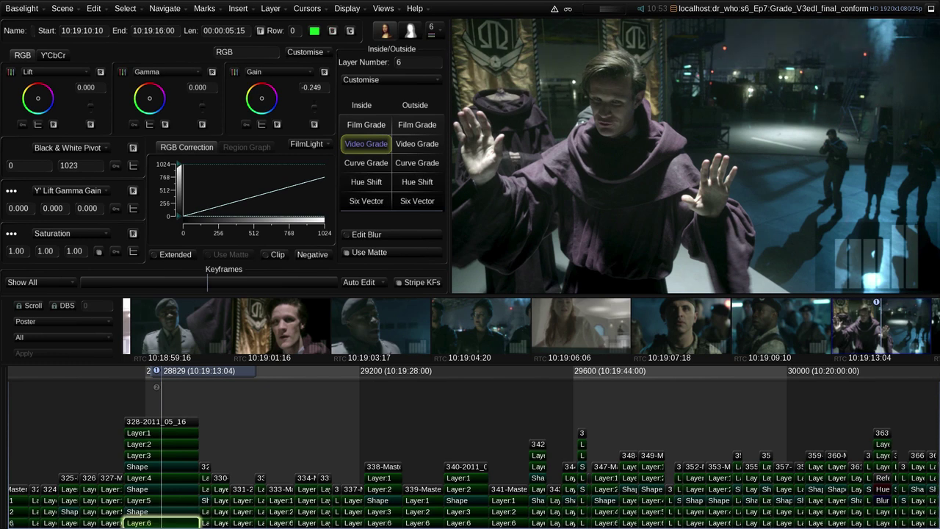
Add a seventh layer with an ellipse over the bright patch of ground behind the robed man and lower its Video Grade gain to -0.268.
drag(745, 126, 828, 145)
click(178, 219)
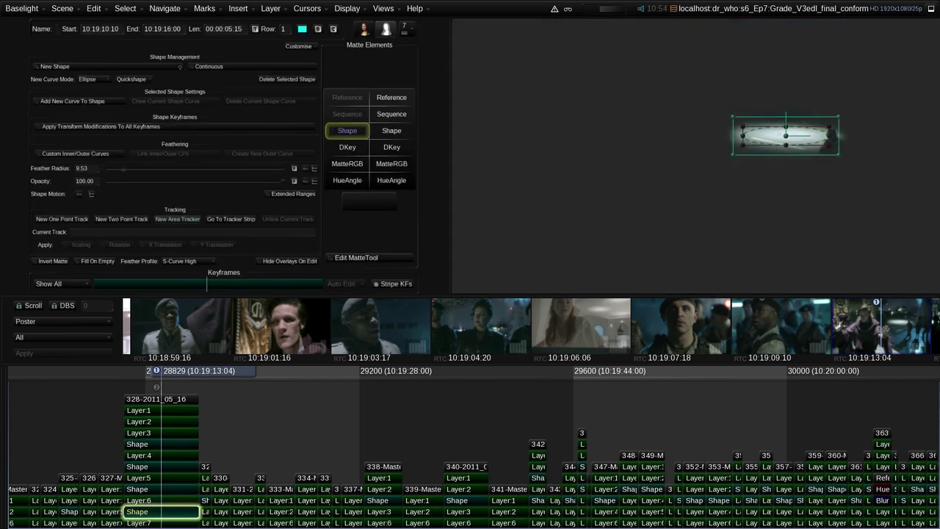
key(m)
key(Down)
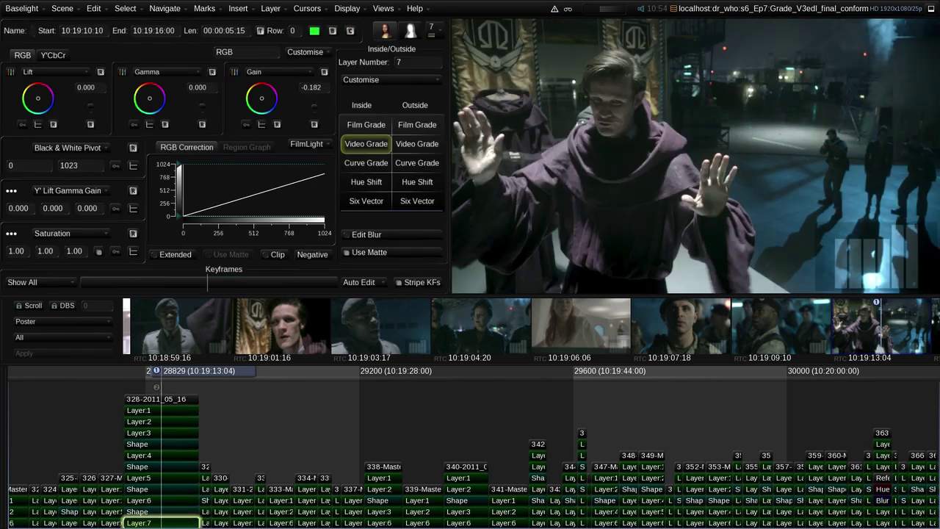
key(d)
key(d)
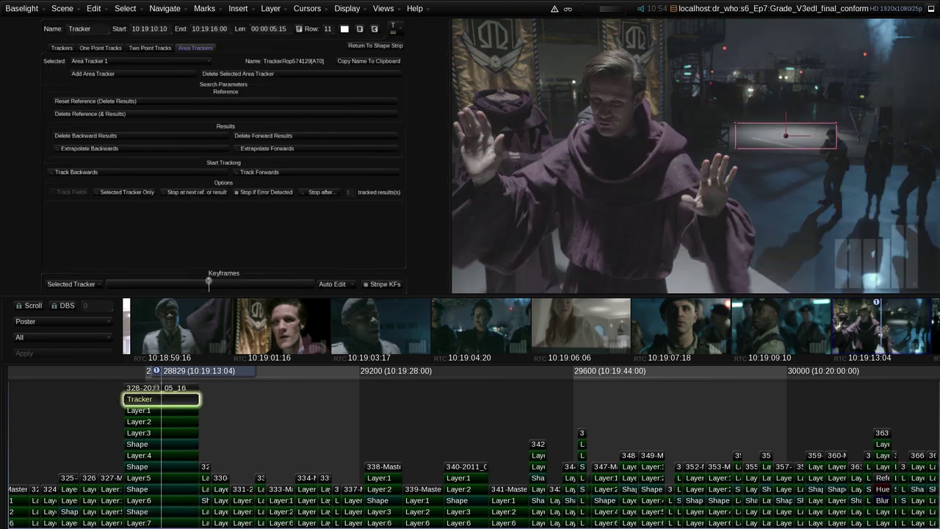
Track the ground ellipse backwards and forwards through the shot with an area tracker and check the moving matte.
click(77, 172)
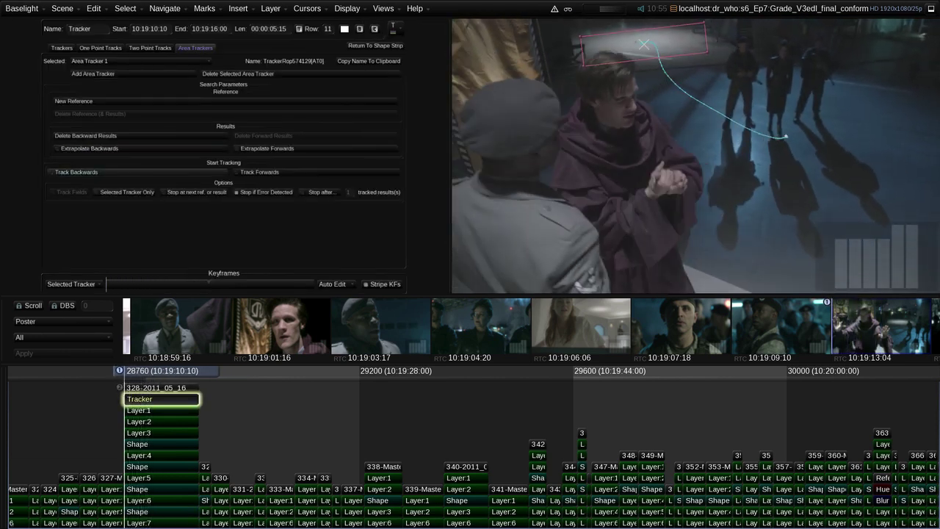
click(260, 172)
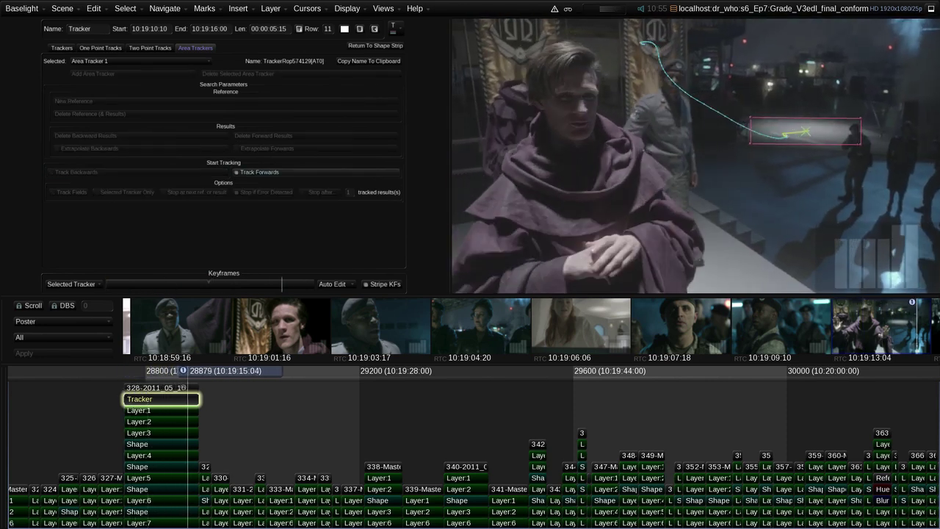
click(376, 46)
key(Home)
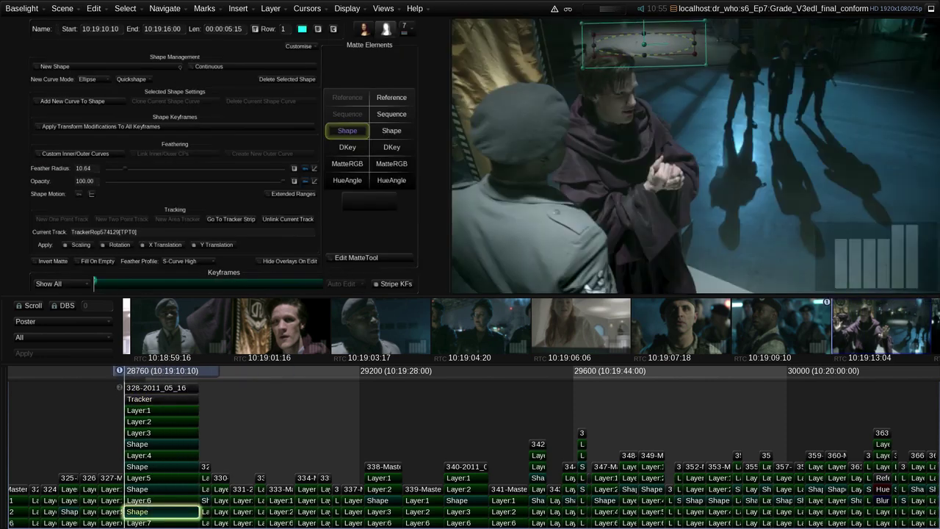
drag(124, 371, 152, 371)
key(m)
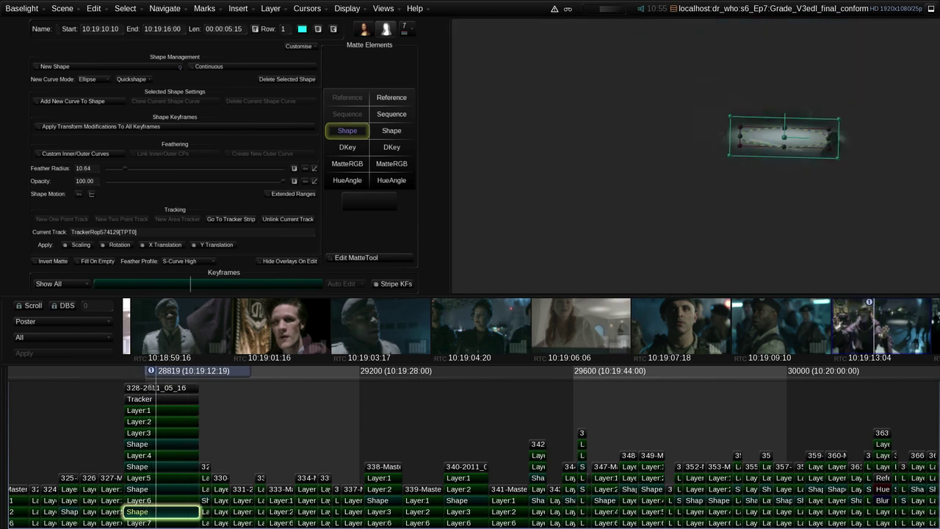
key(Down)
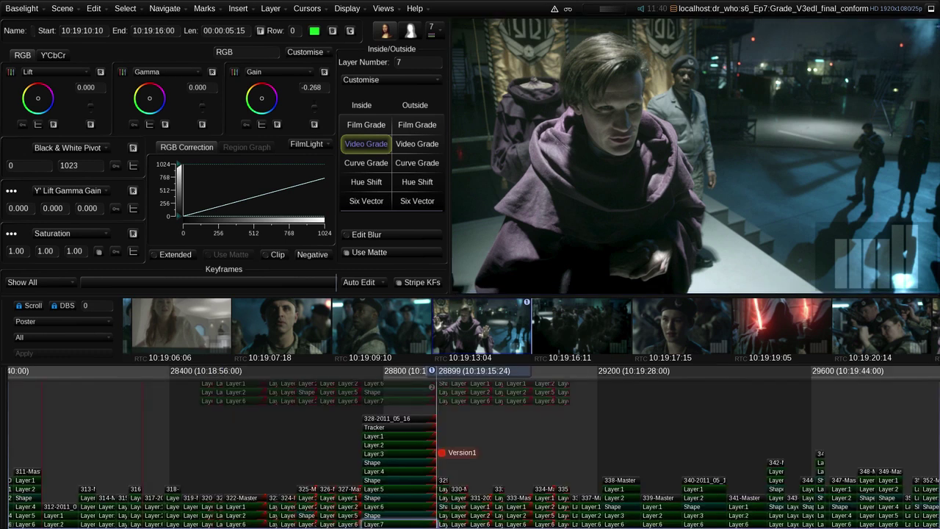
Switch the versioned shots in the timeline to their alternative version.
key(Page_Up)
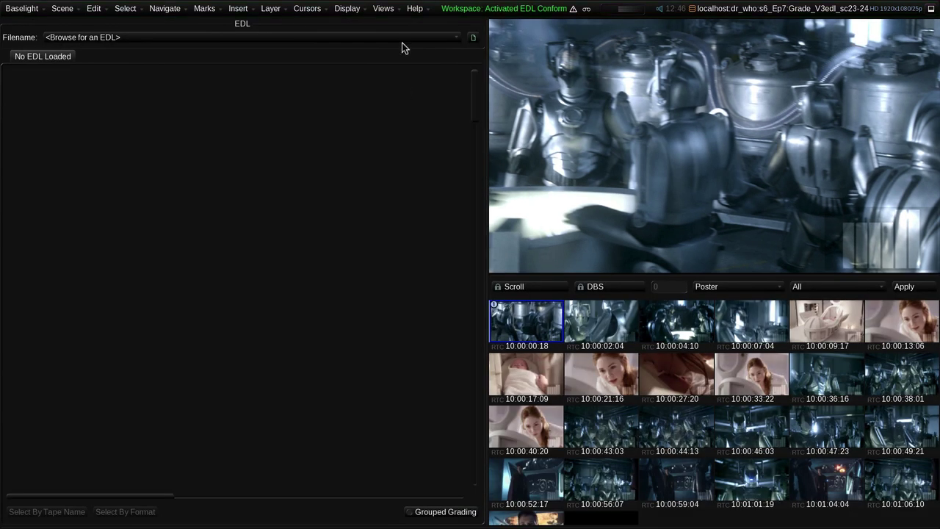
Conform the scene to Grade_V3edl_reconformv2a.edl, copying grades by source filename and frame number.
click(404, 39)
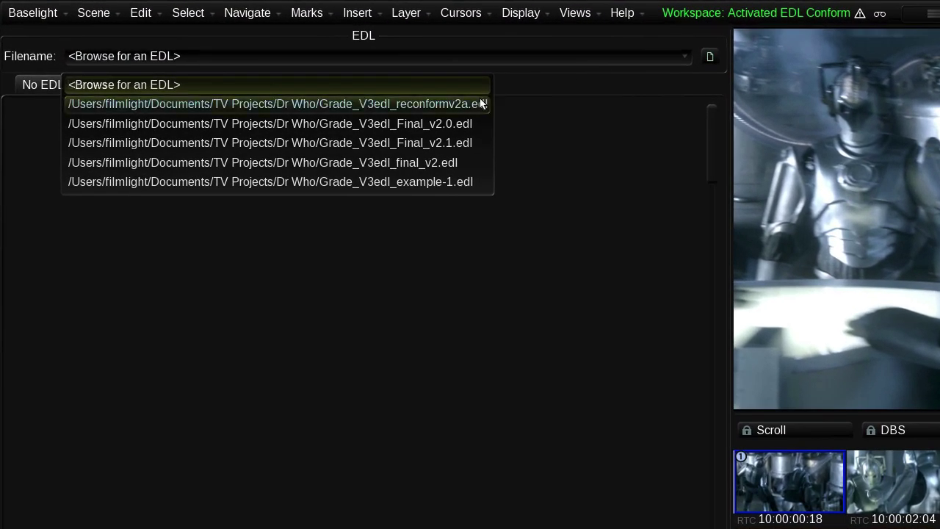
click(481, 104)
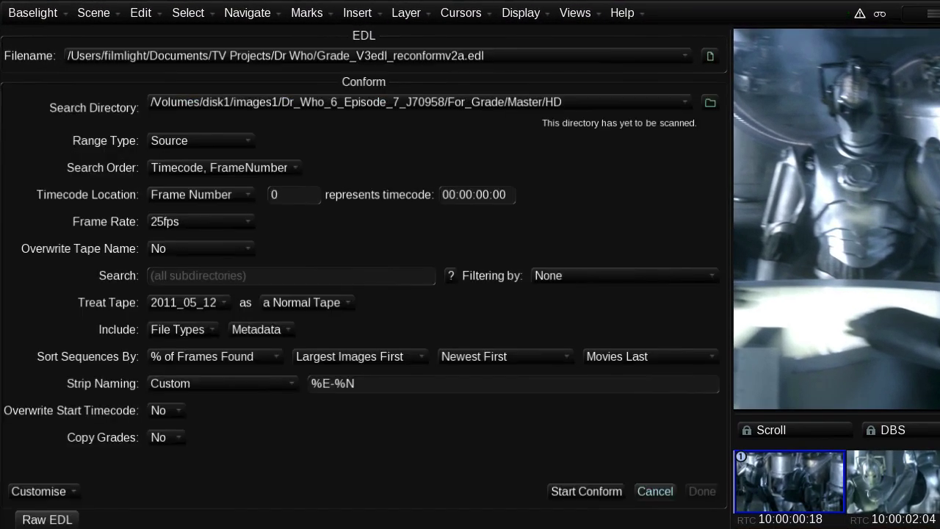
click(164, 437)
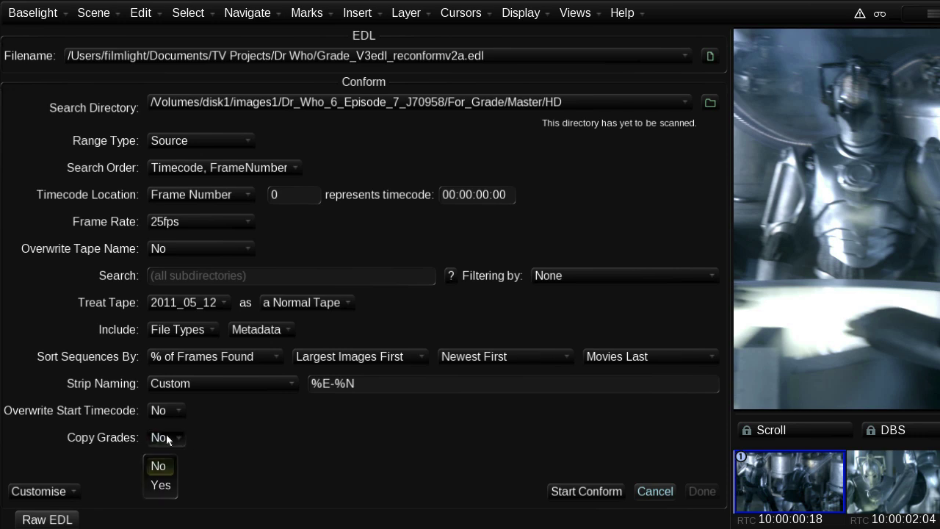
click(165, 487)
click(316, 441)
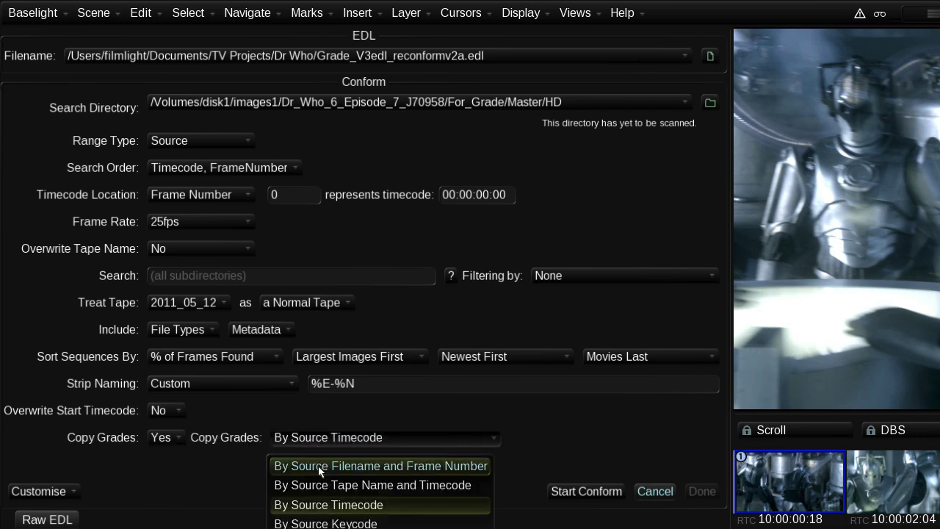
click(318, 466)
click(563, 491)
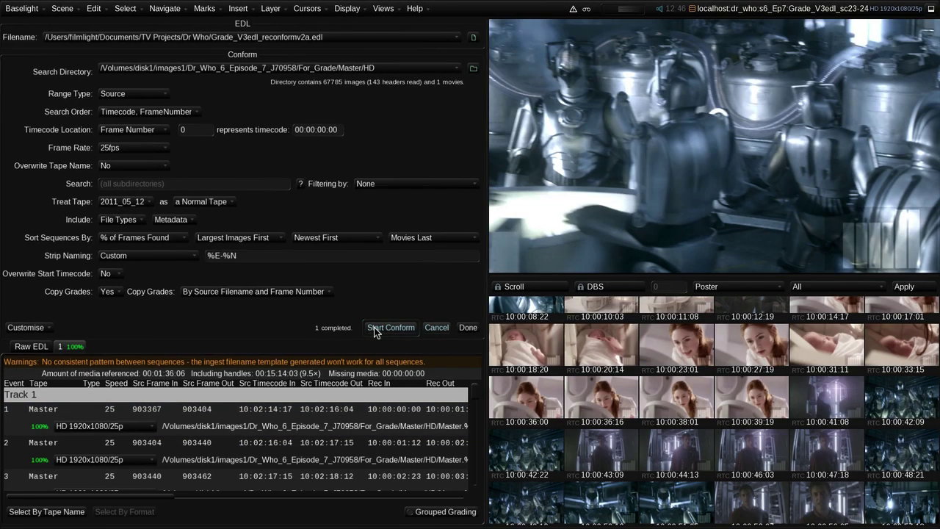
click(468, 328)
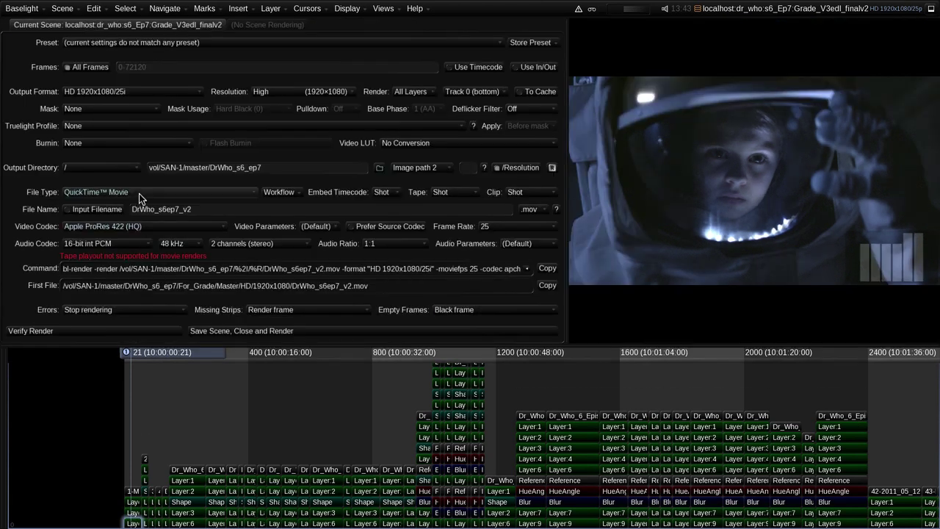
Set the render file type to Avid MXF with the DNxHD 175-220 10-bit video codec.
click(138, 193)
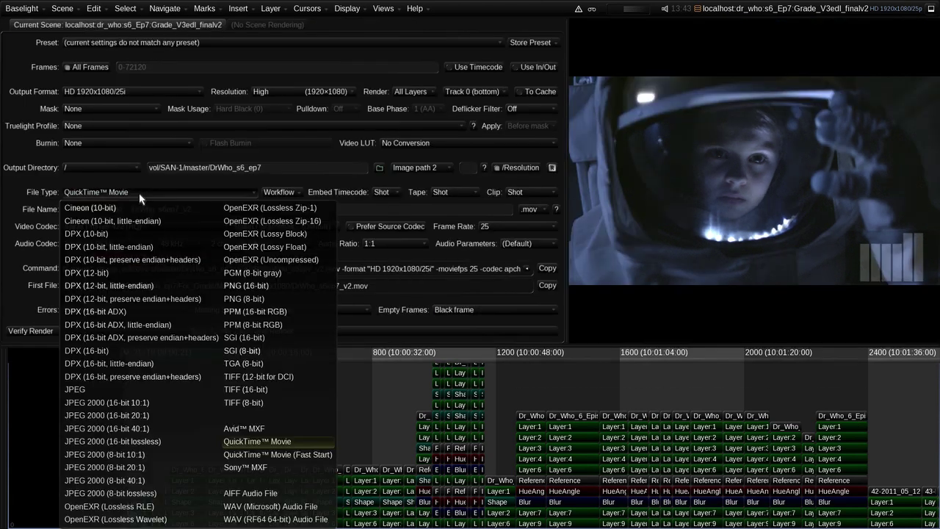
click(244, 431)
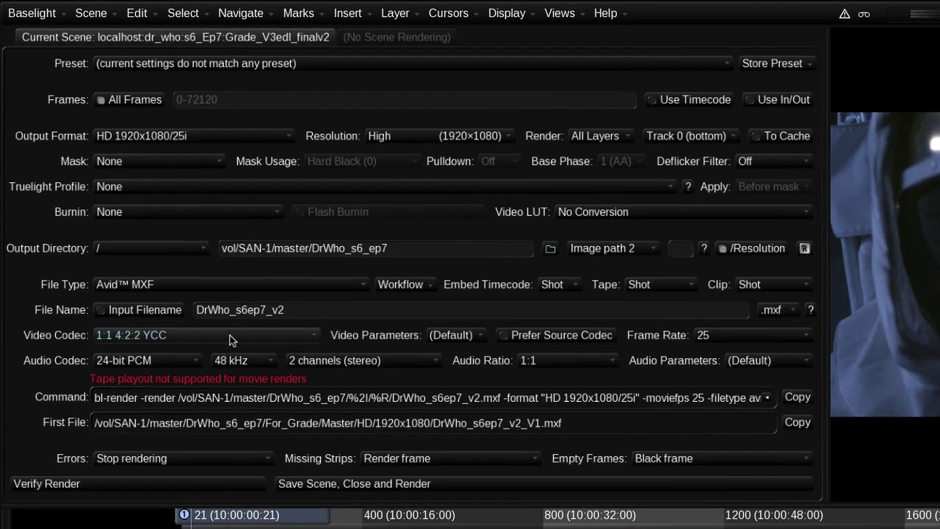
click(229, 340)
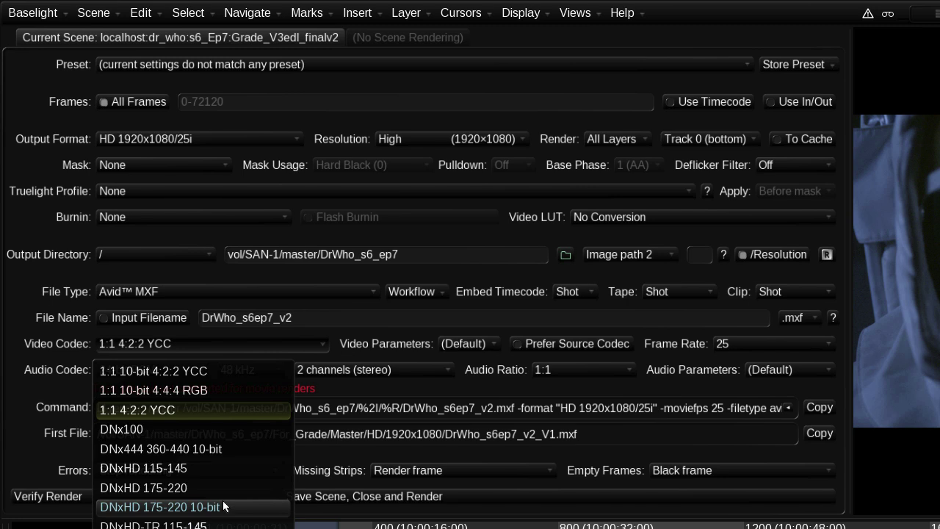
click(225, 507)
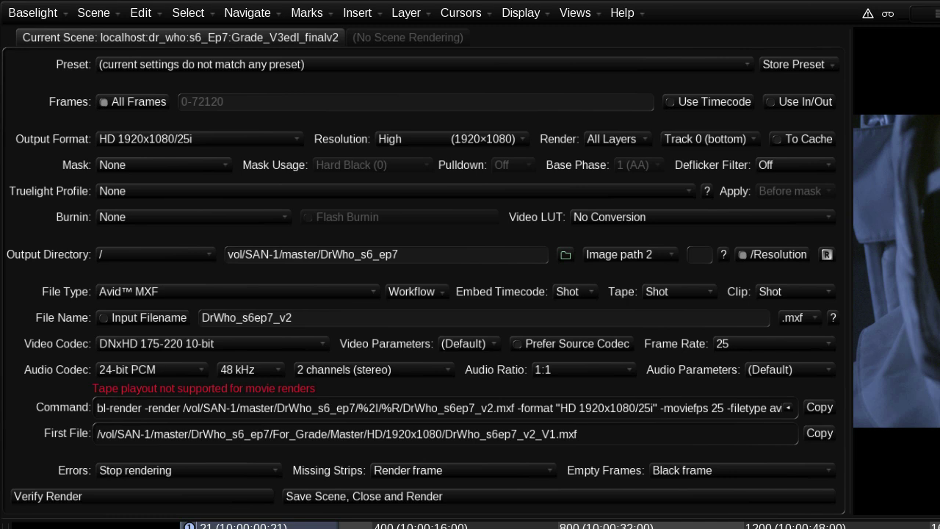
Switch to the workspace with render settings and scopes, and enable the Video Legal Overlay on the YCbCr parade.
key(ctrl+F2)
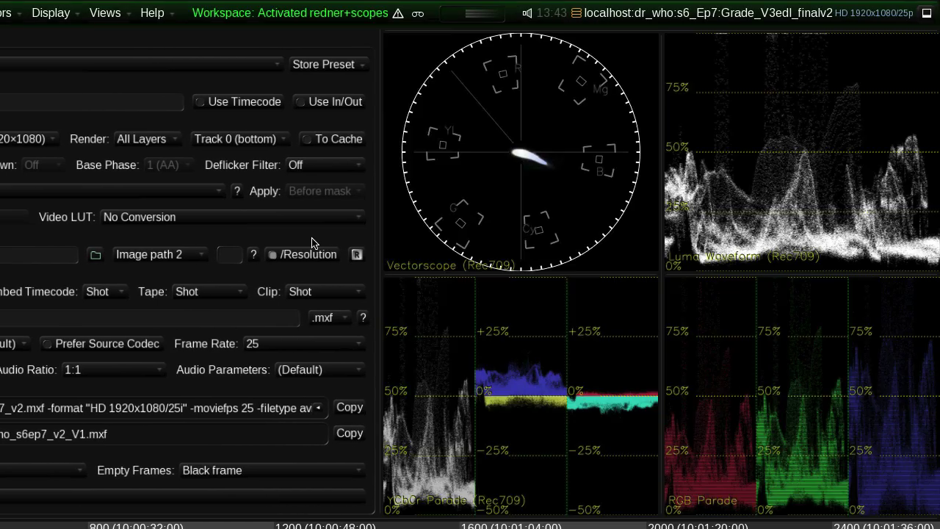
right_click(412, 355)
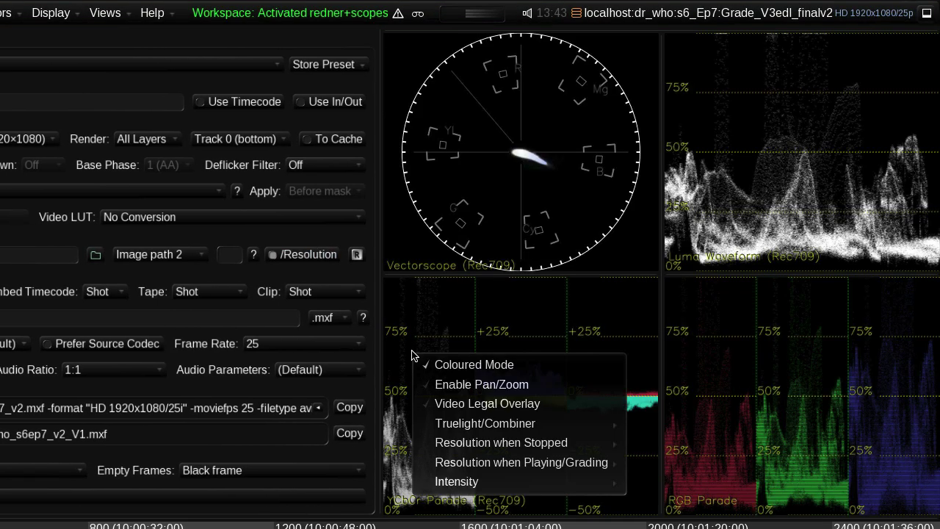
click(448, 404)
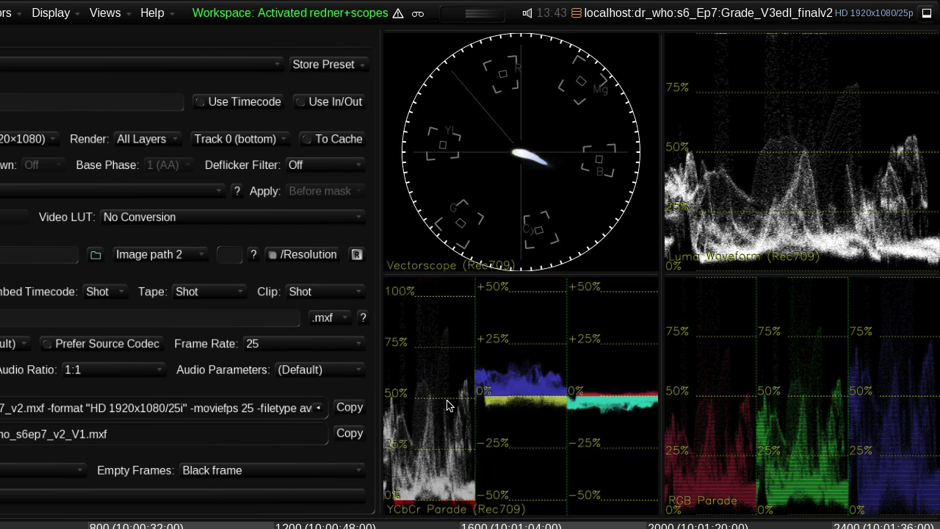
Set the render's Video LUT to Soft Clip and render only up to layer 1 of Track 4.
click(217, 219)
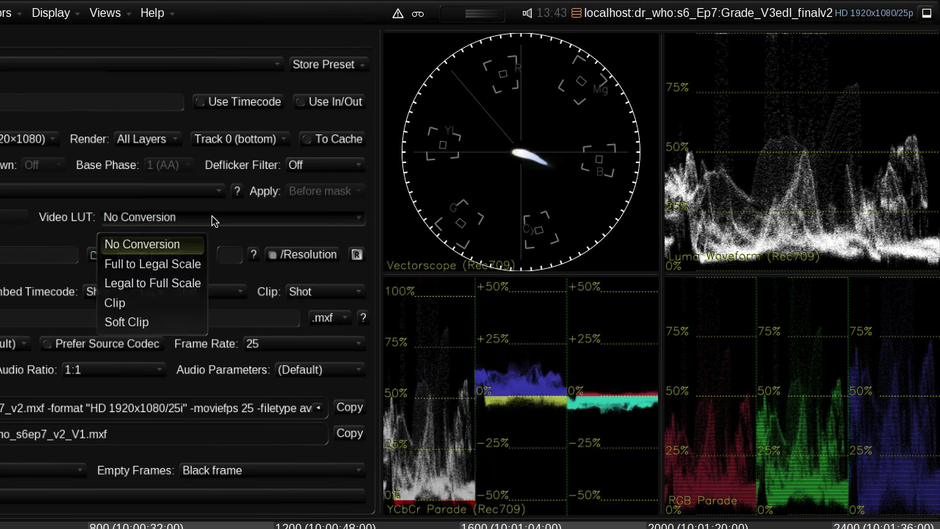
click(157, 323)
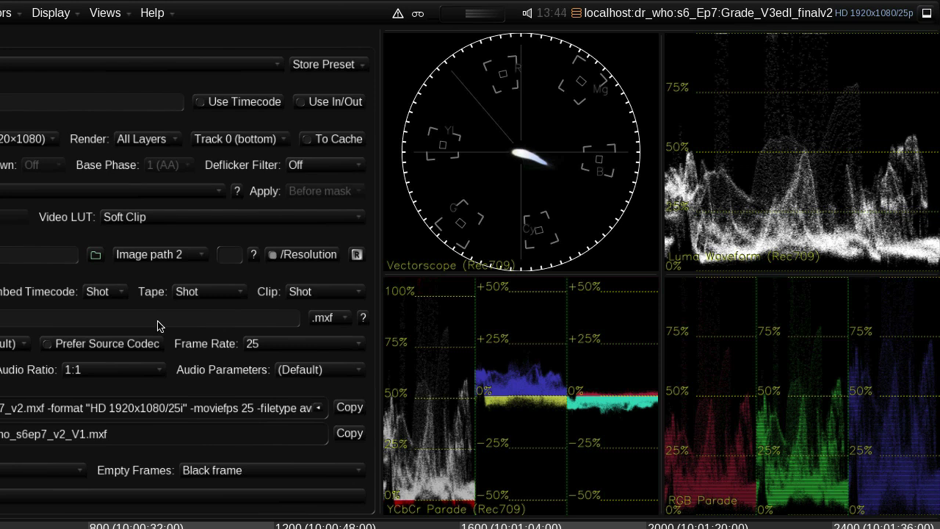
click(149, 144)
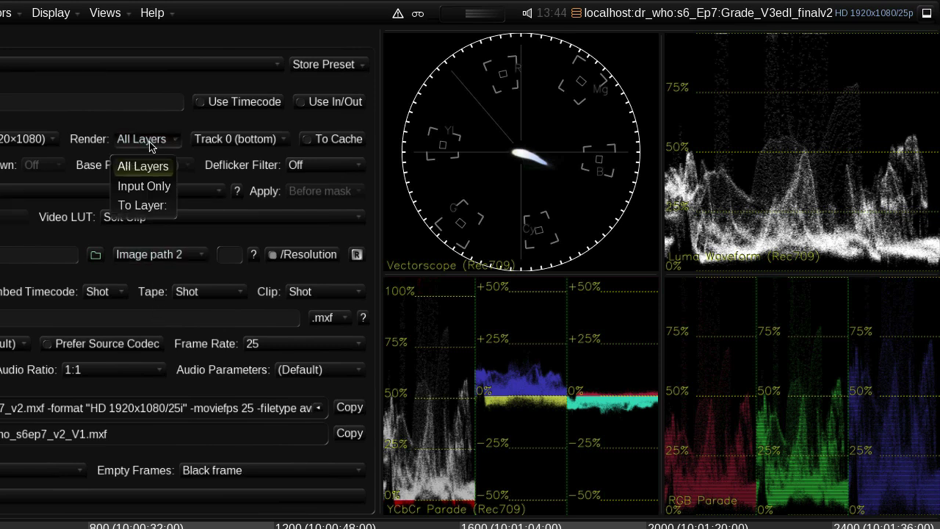
click(142, 205)
click(208, 141)
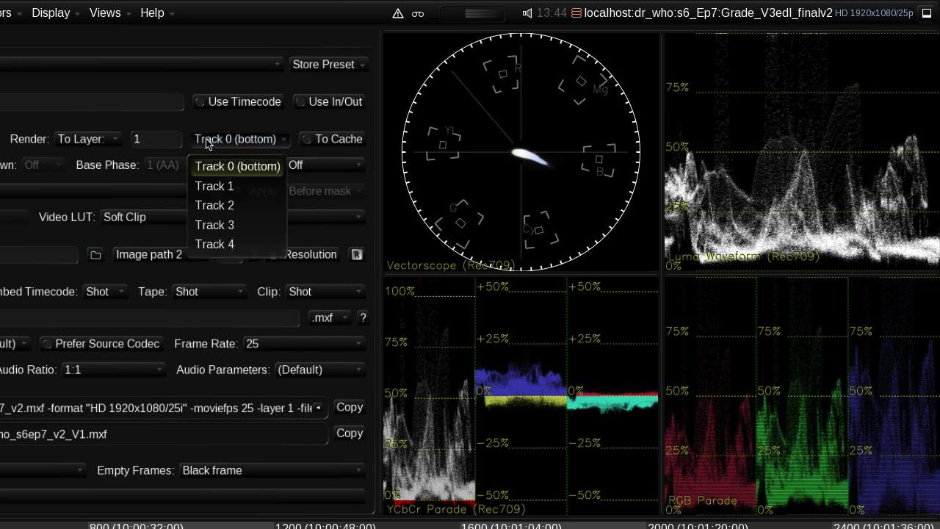
click(230, 243)
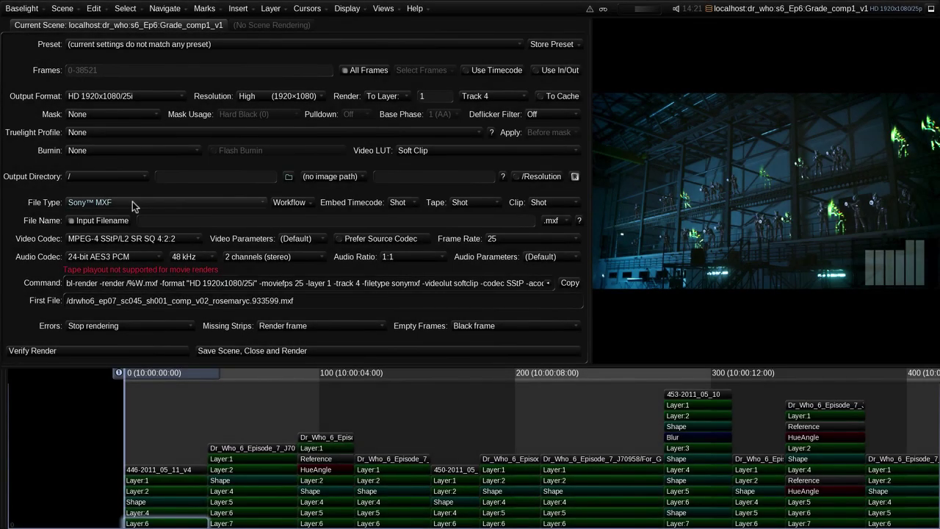
Configure the Grade_comp1_v1 render as Avid MXF with Modify AAF and the DNxHD 175-220 10-bit codec, and choose its output directory option.
click(132, 201)
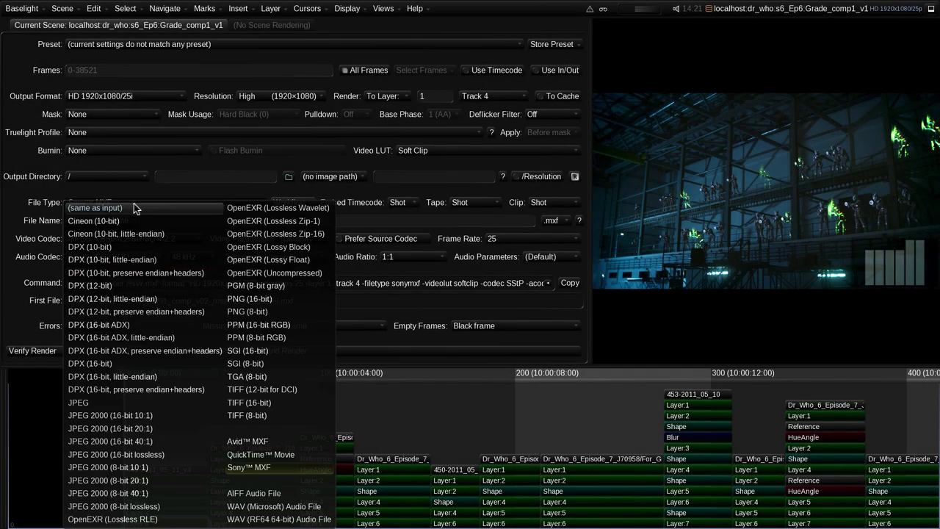
click(241, 441)
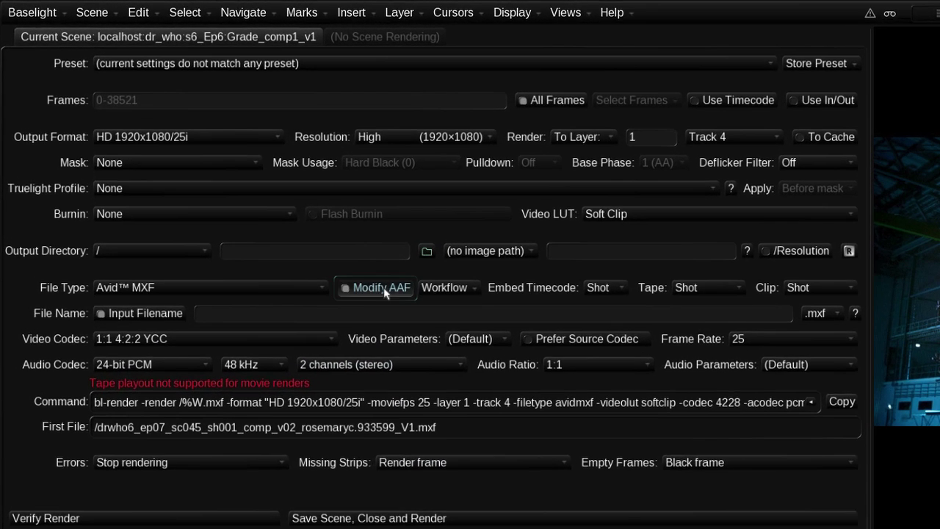
click(261, 196)
click(289, 395)
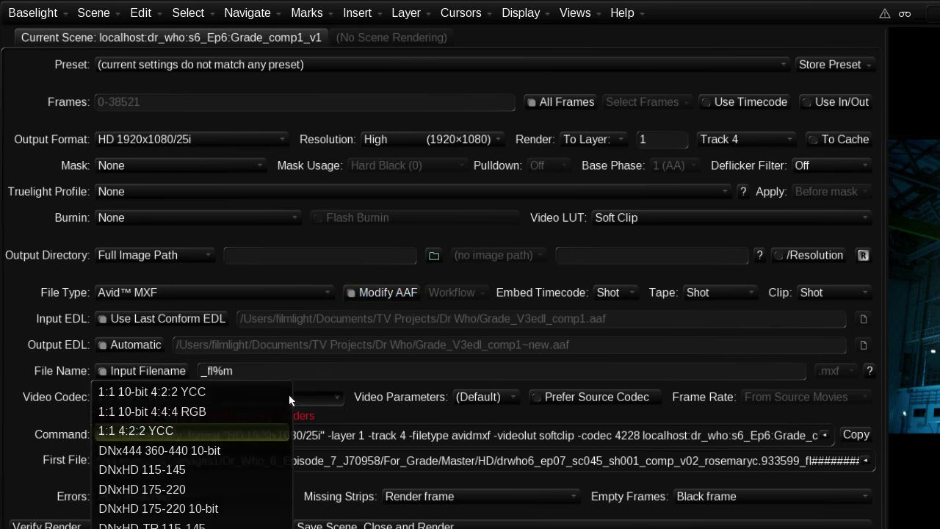
click(204, 508)
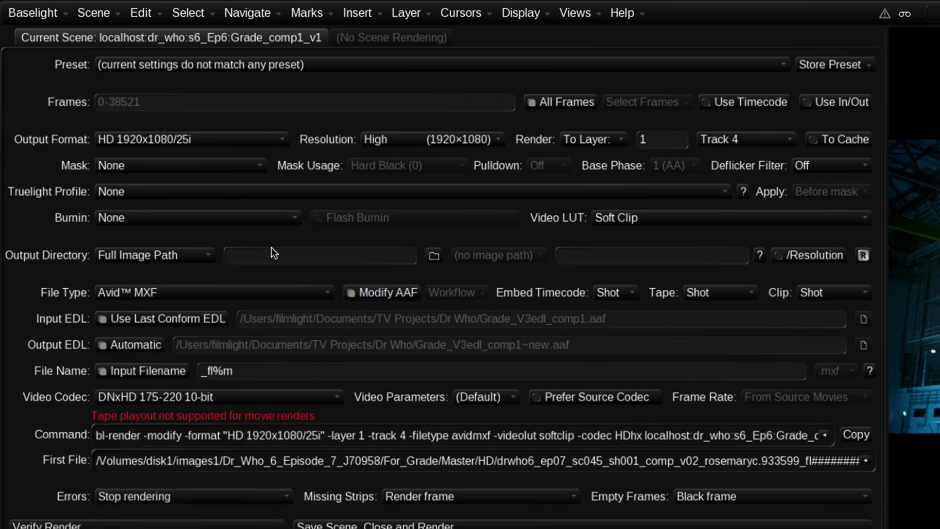
click(195, 257)
click(158, 282)
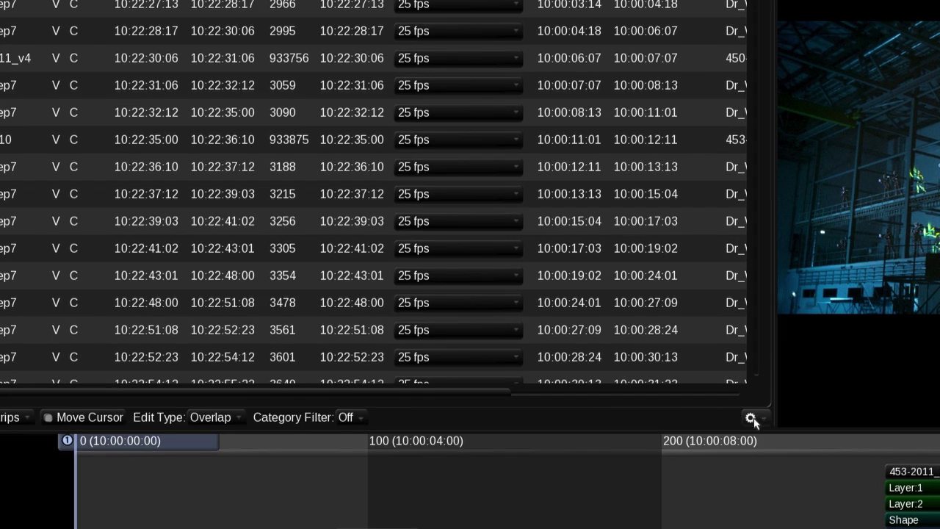
Export the shot list in the Update Avid AAF with Baselight grades format, keeping Remove Avid CCs and Continue On Error at Yes.
click(752, 418)
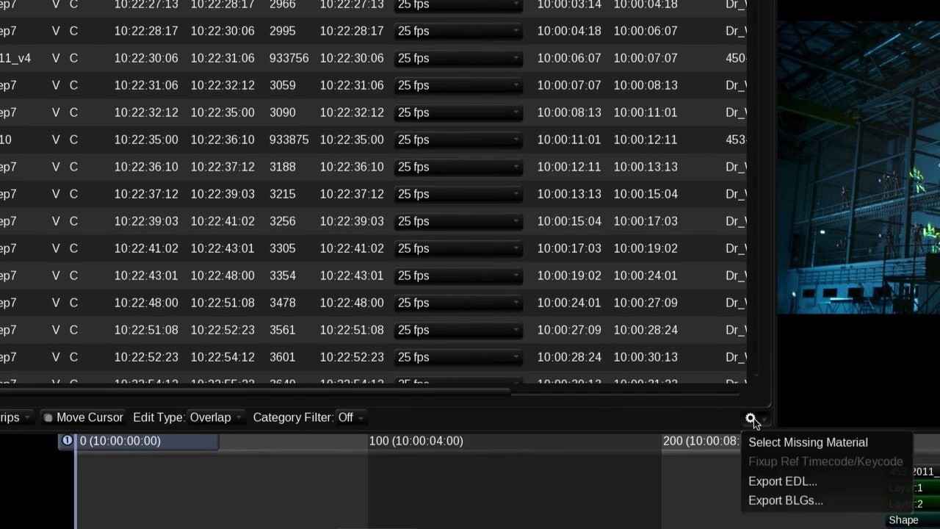
click(776, 482)
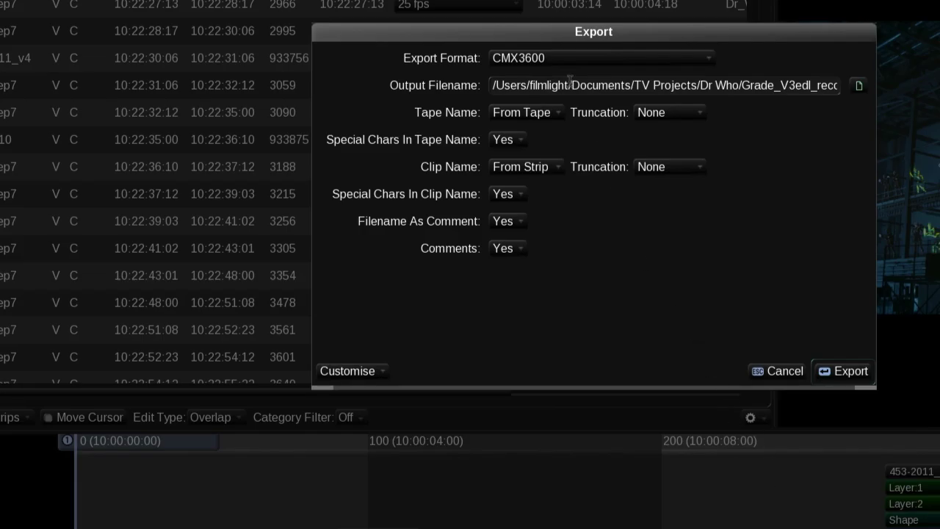
click(565, 56)
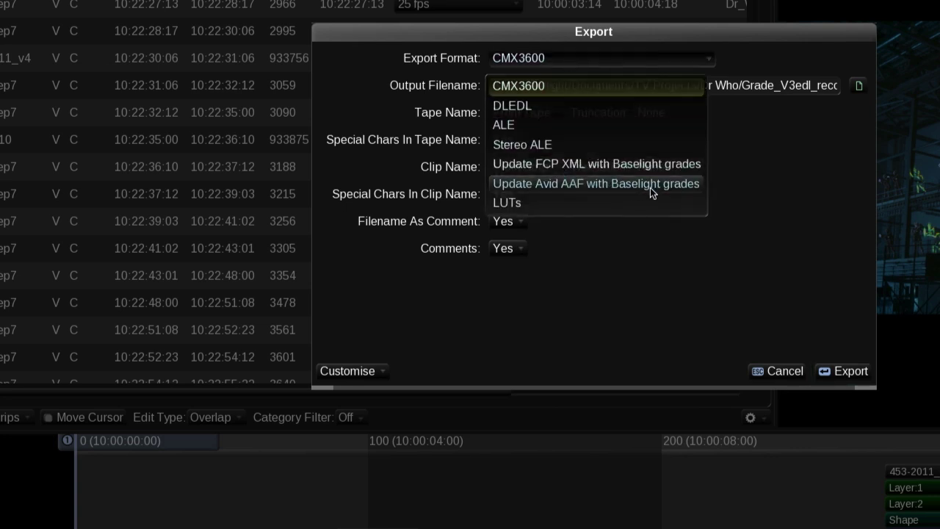
click(670, 189)
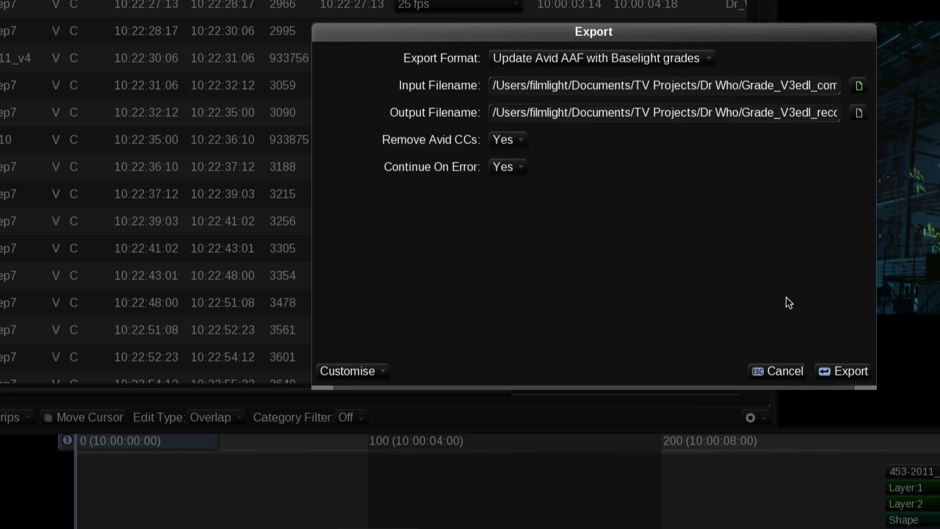
click(829, 372)
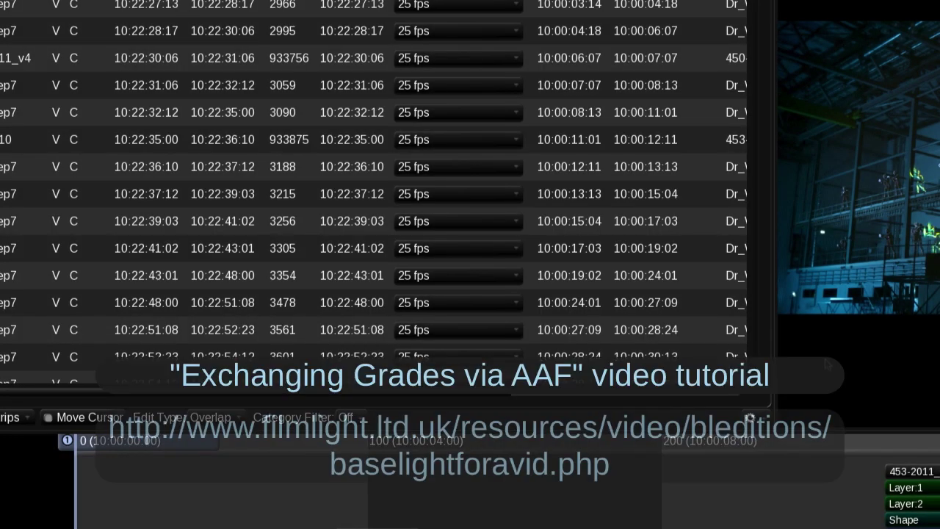
Start another EDL export of the shot list with the format Update FCP XML with Baselight grades.
click(754, 418)
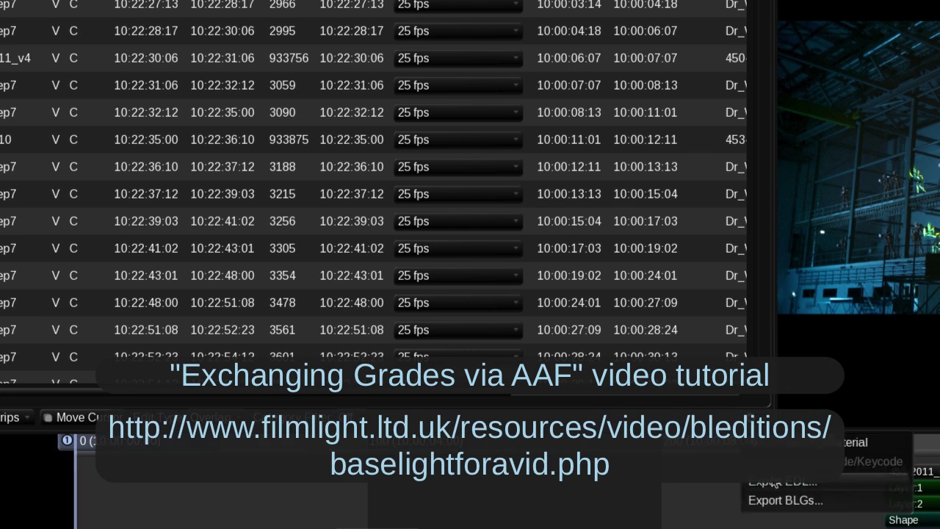
click(744, 442)
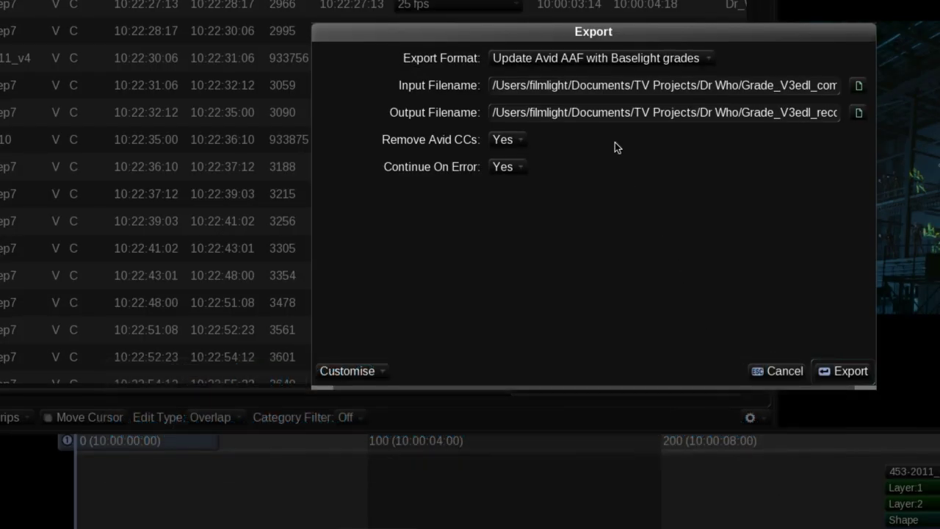
click(608, 57)
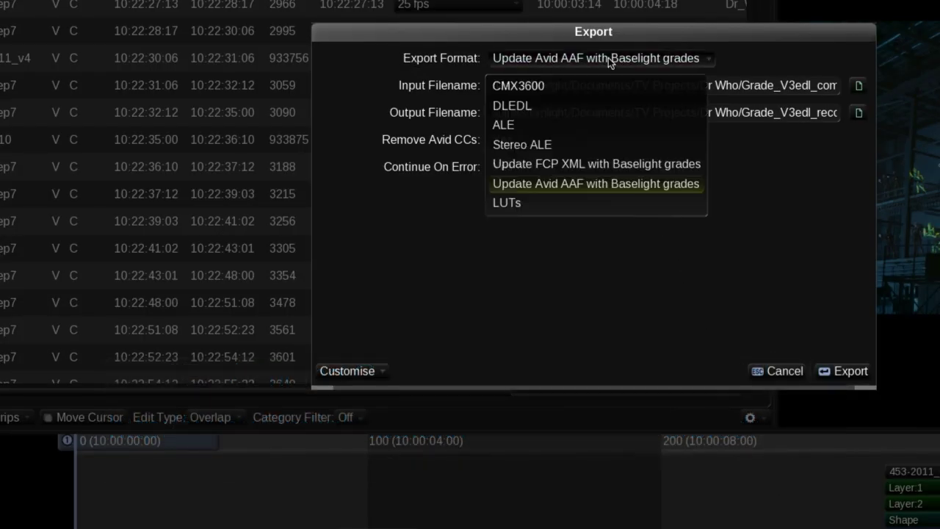
click(669, 166)
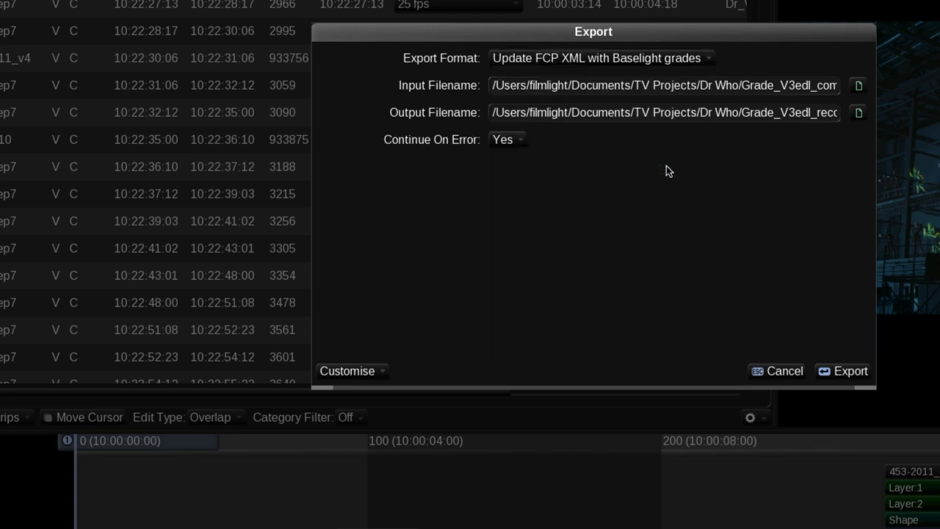